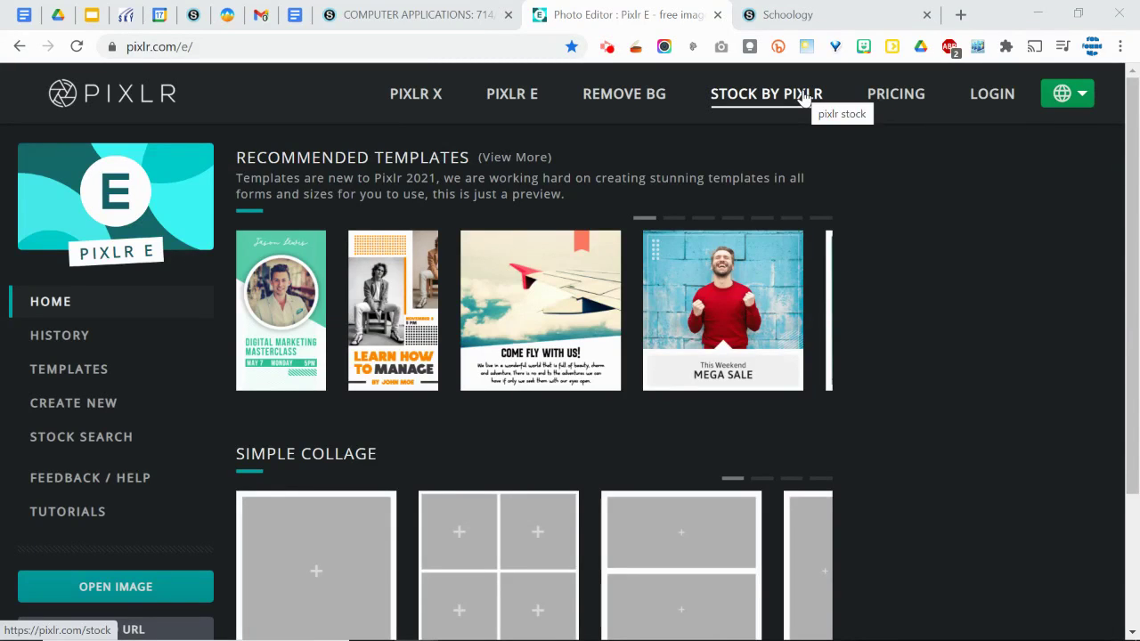
Step: From the Pixlr tutorials page, open the truck image and the Reese's image in new tabs
{"action": "left_click", "coordinate": [764, 16]}
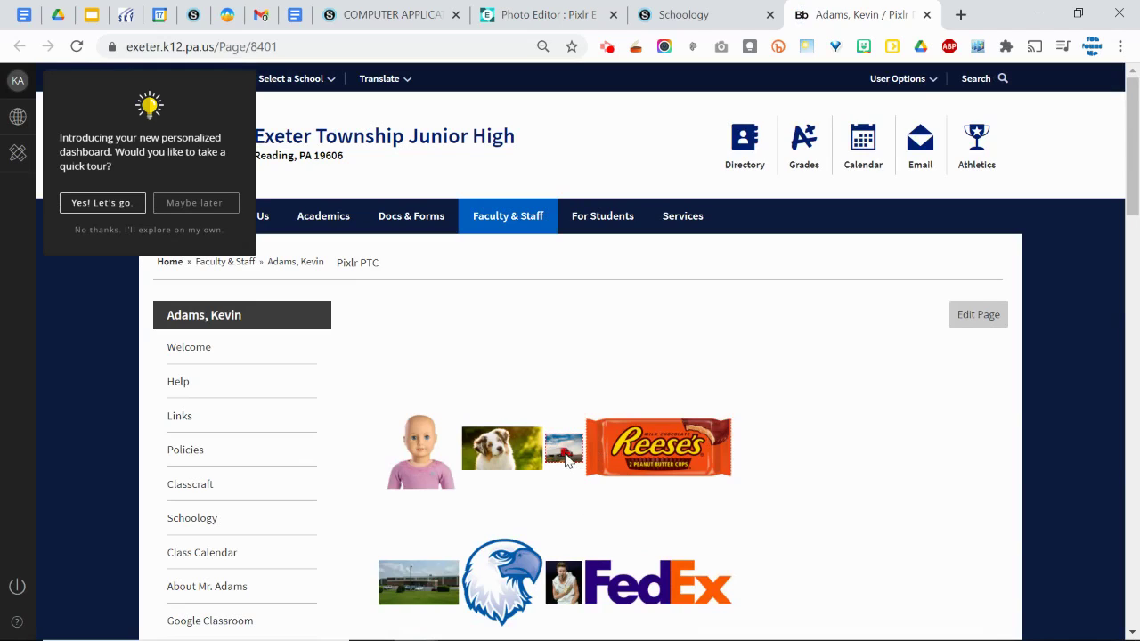
{"action": "right_click", "coordinate": [566, 456]}
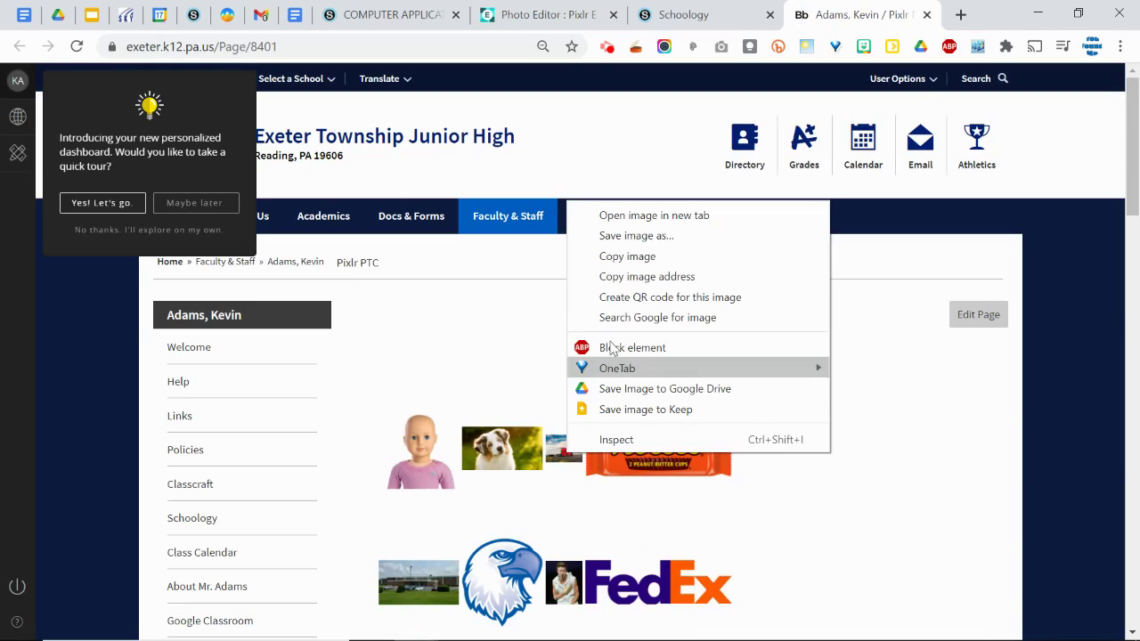
{"action": "left_click", "coordinate": [638, 219]}
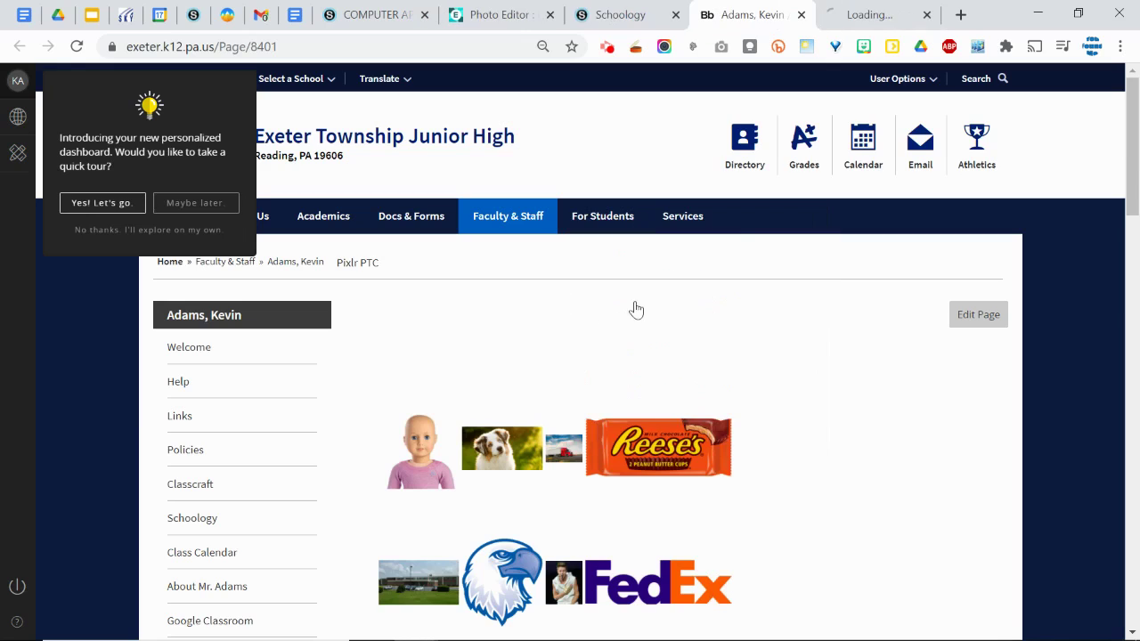
{"action": "right_click", "coordinate": [633, 429]}
{"action": "left_click", "coordinate": [720, 192]}
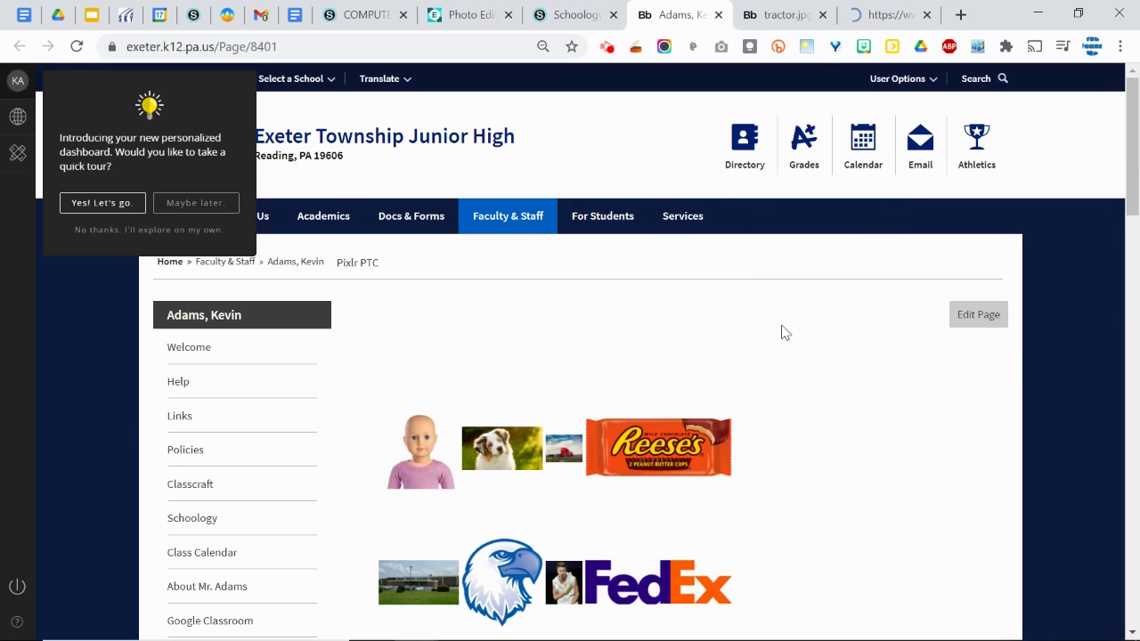
Step: Load tractor.jpg into Pixlr E from its copied web address
{"action": "key", "text": "ctrl+Tab"}
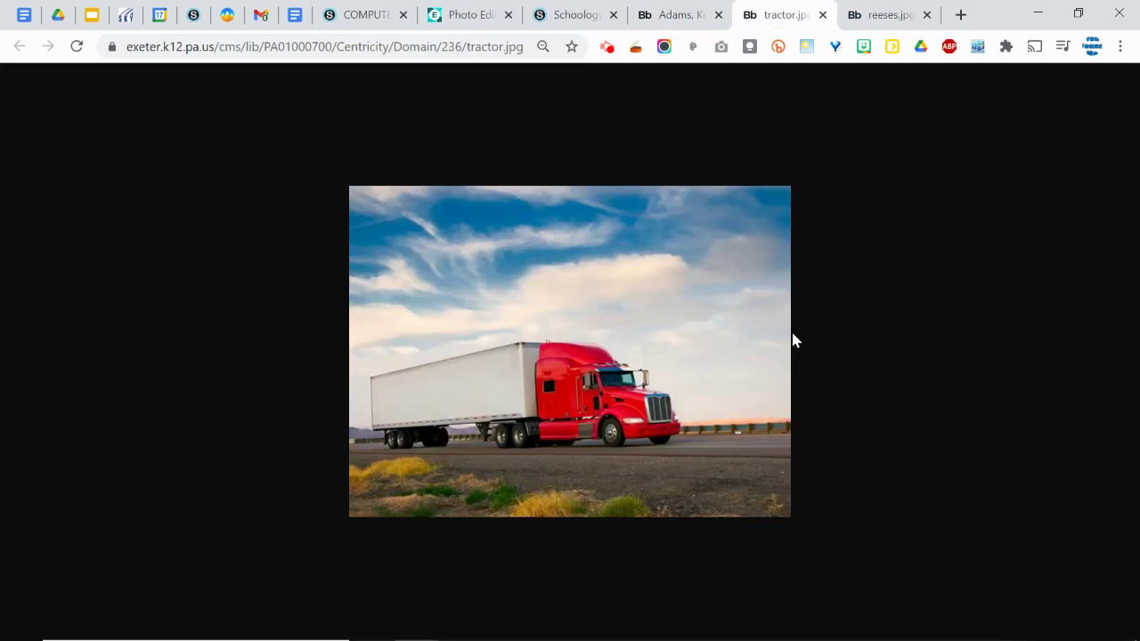
{"action": "left_click", "coordinate": [338, 52]}
{"action": "key", "text": "ctrl+c"}
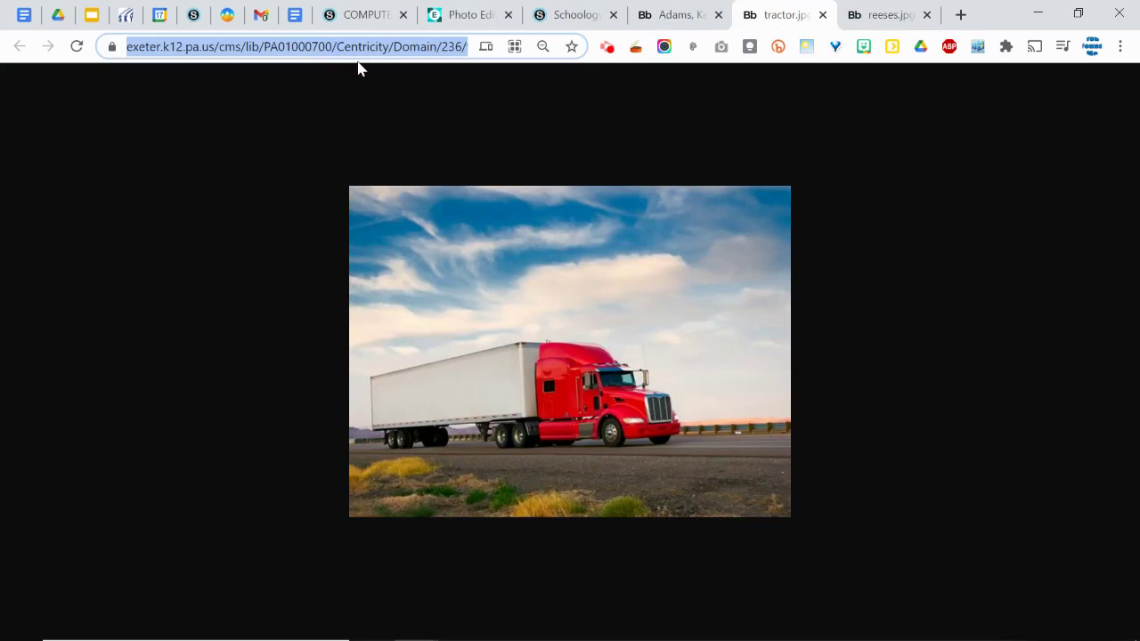
{"action": "left_click", "coordinate": [469, 15]}
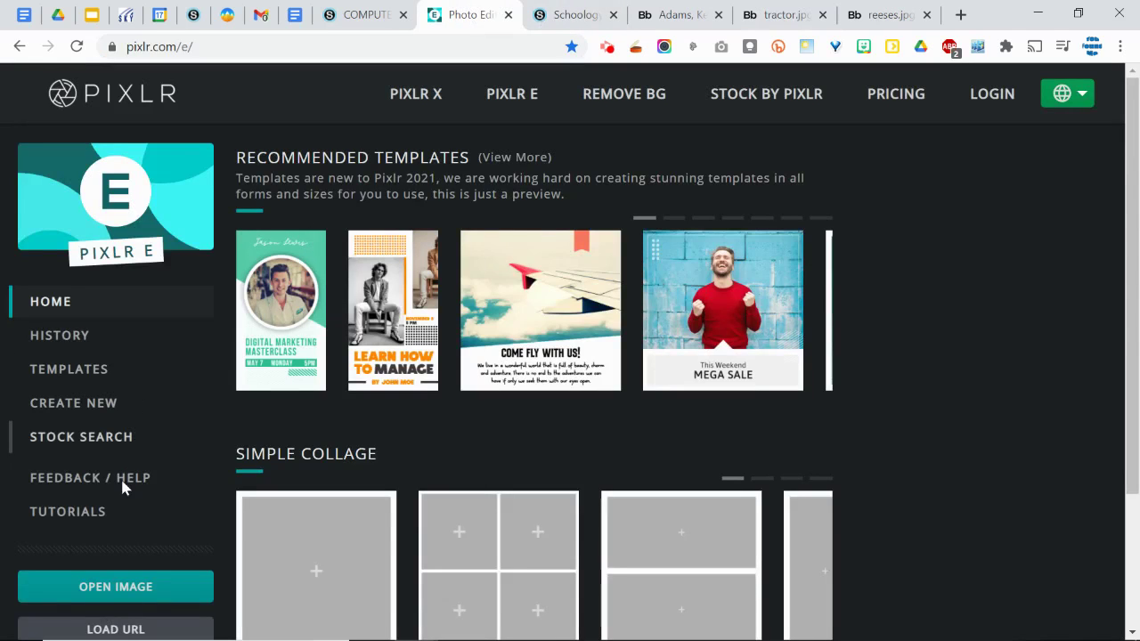
{"action": "left_click", "coordinate": [152, 627]}
{"action": "key", "text": "ctrl+v"}
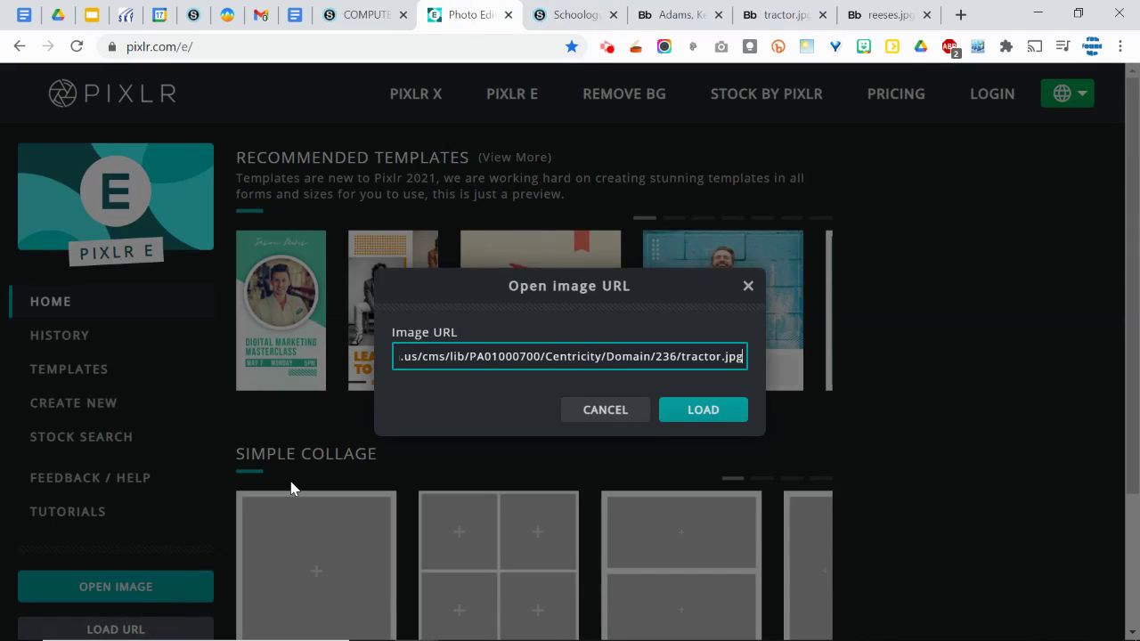
{"action": "key", "text": "Return"}
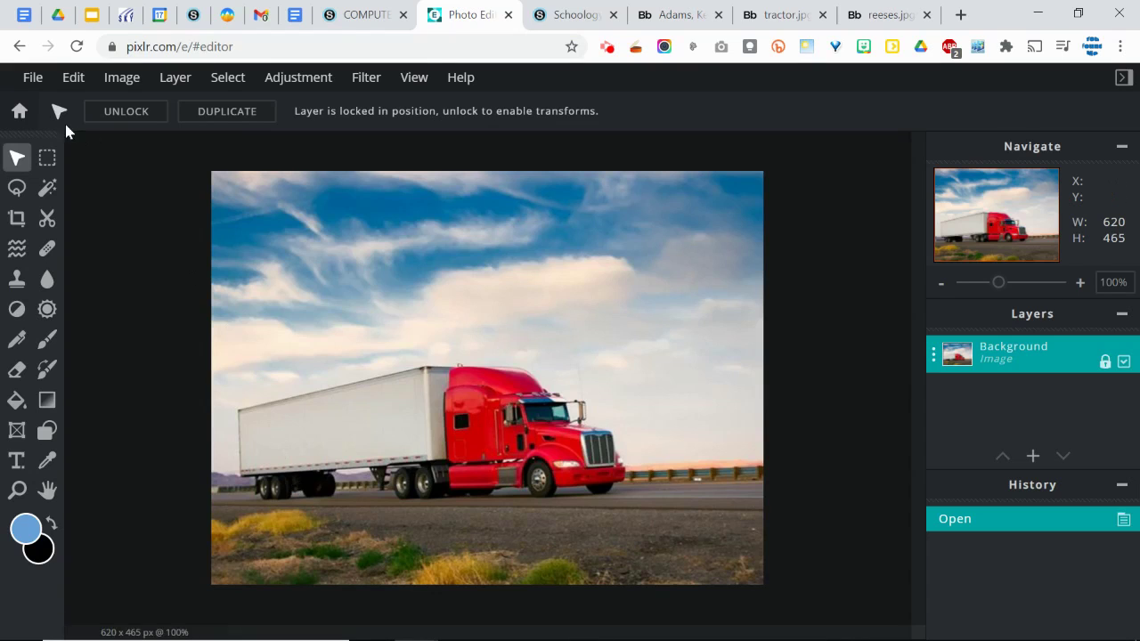
Step: Start Open image URL in Pixlr and copy the Reese's image address from its tab
{"action": "left_click", "coordinate": [32, 78]}
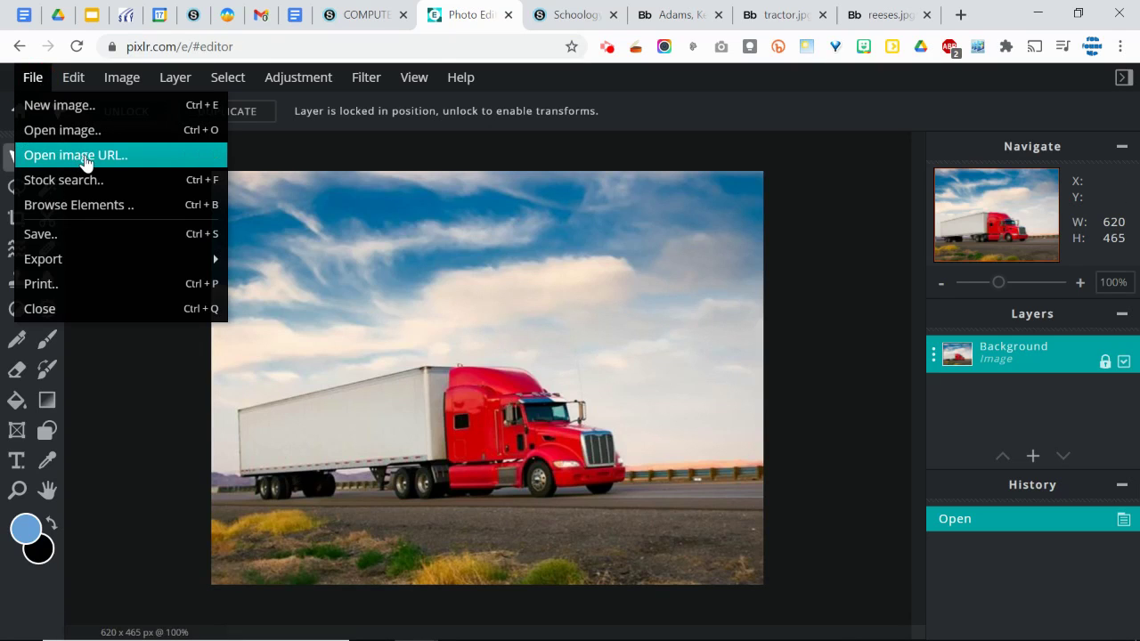
{"action": "left_click", "coordinate": [86, 157]}
{"action": "left_click", "coordinate": [884, 14]}
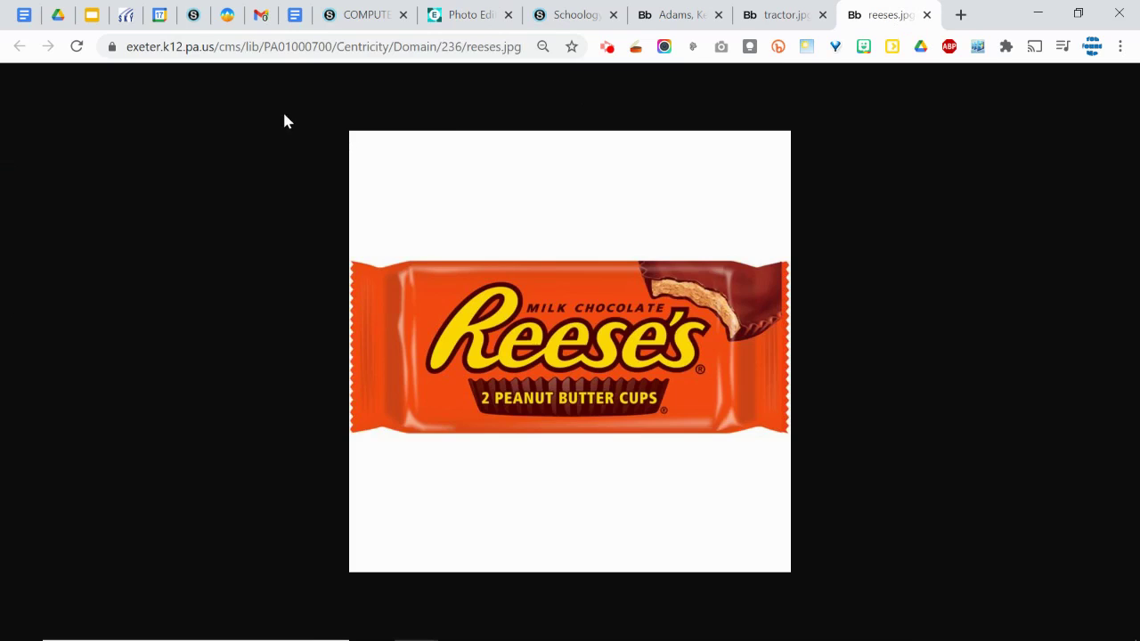
{"action": "right_click", "coordinate": [494, 258]}
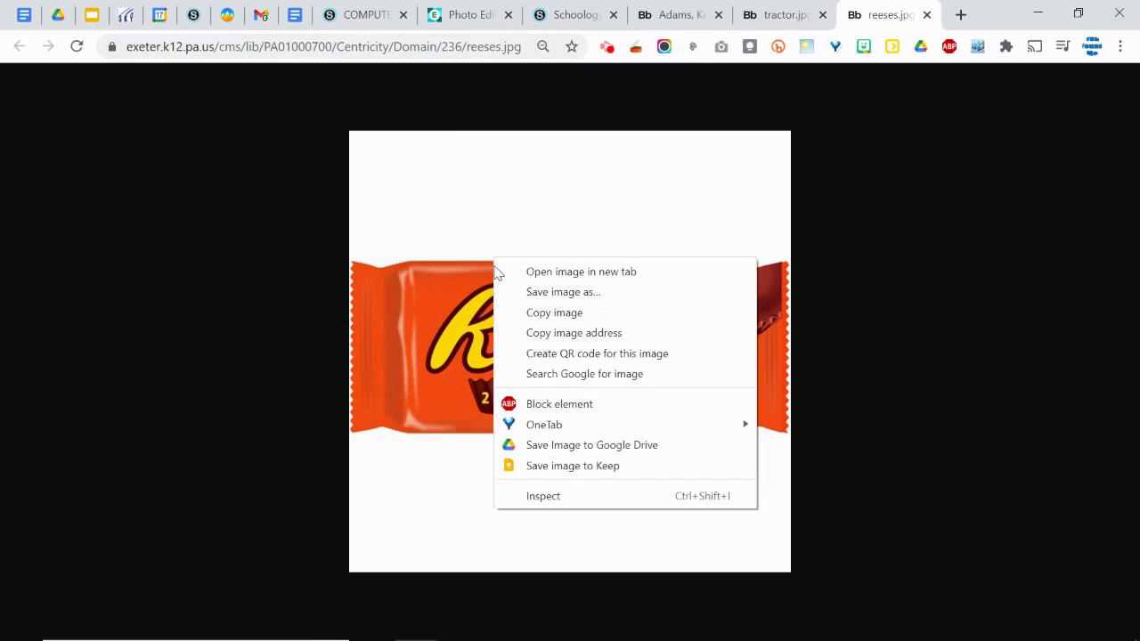
{"action": "left_click", "coordinate": [563, 334]}
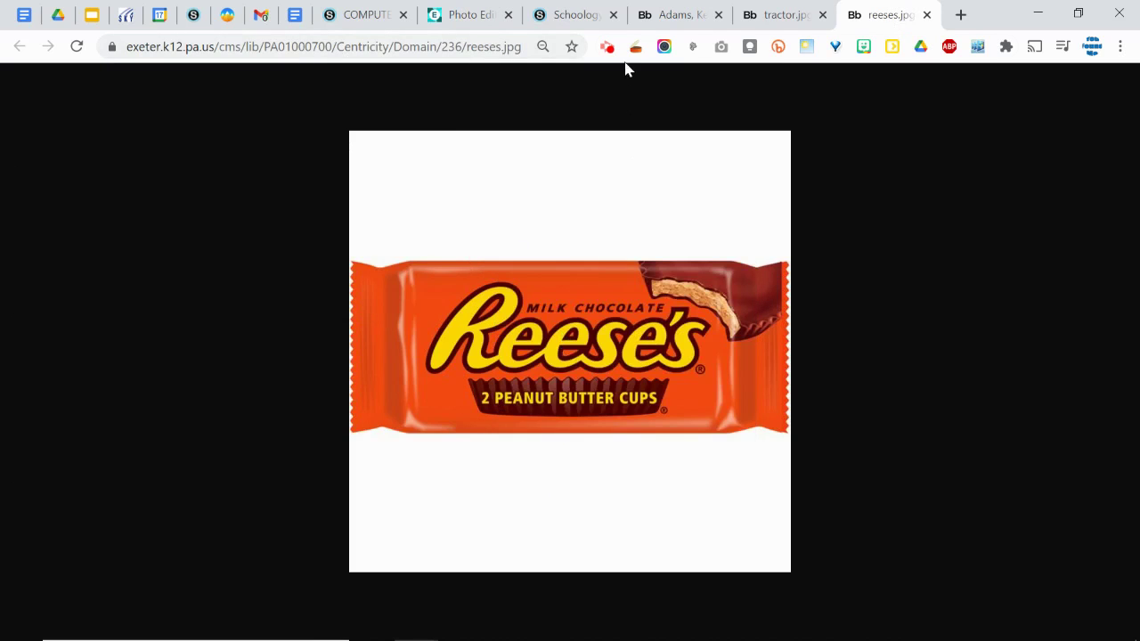
Step: Paste the Reese's image address to open reeses.jpg as a second document
{"action": "left_click", "coordinate": [471, 16]}
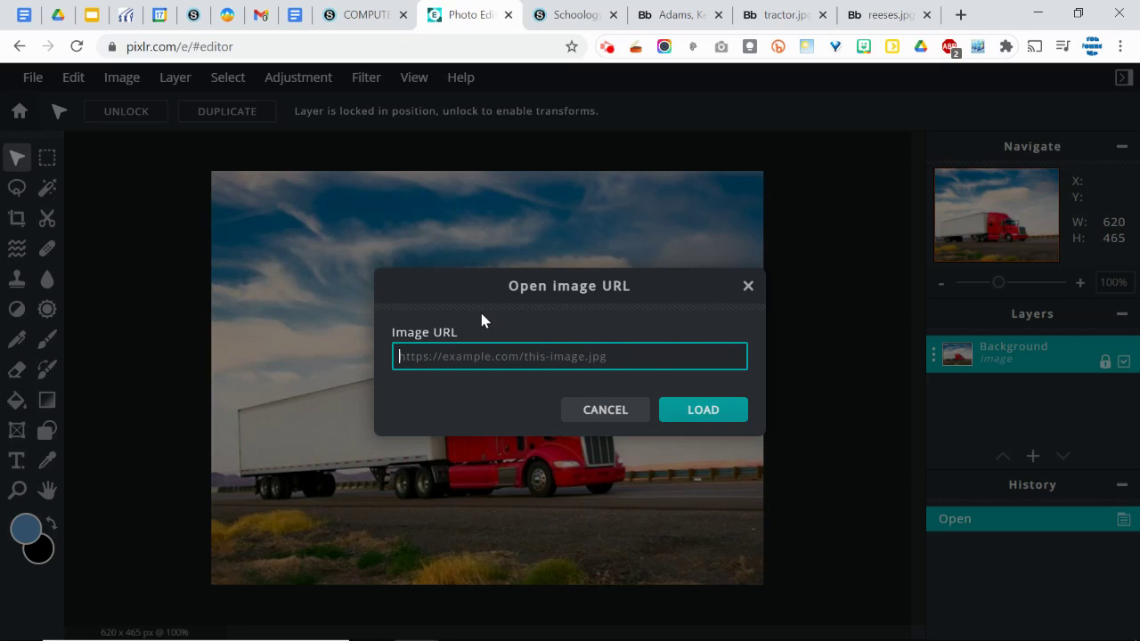
{"action": "key", "text": "ctrl+v"}
{"action": "key", "text": "Return"}
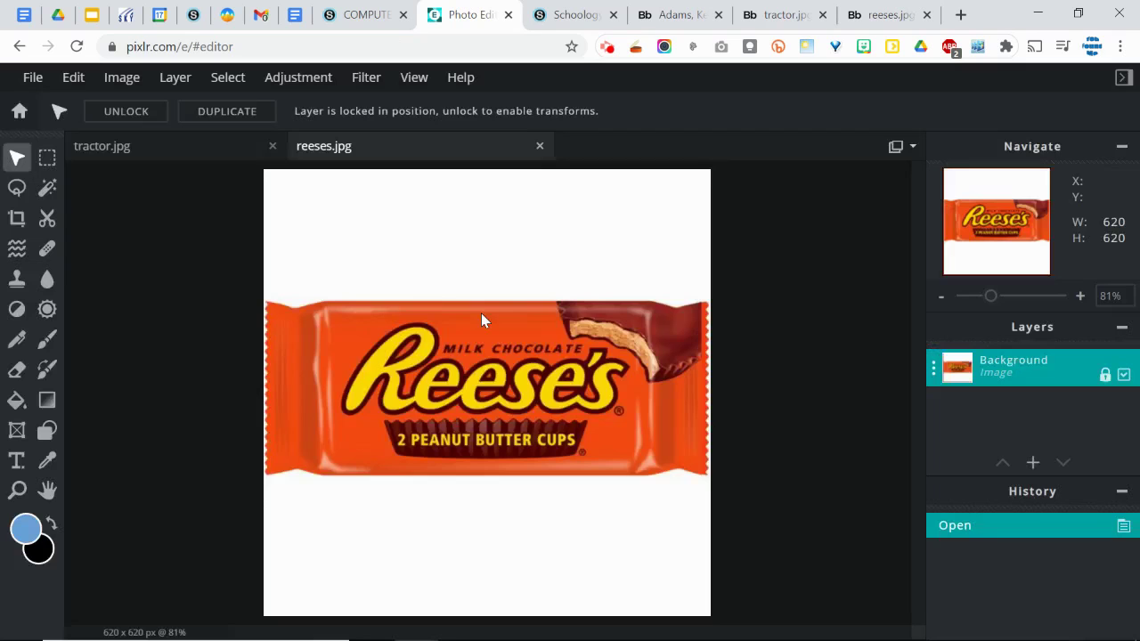
Step: Switch between the tractor.jpg and reeses.jpg documents, ending on reeses.jpg
{"action": "left_click", "coordinate": [199, 153]}
{"action": "left_click", "coordinate": [372, 152]}
{"action": "left_click", "coordinate": [218, 153]}
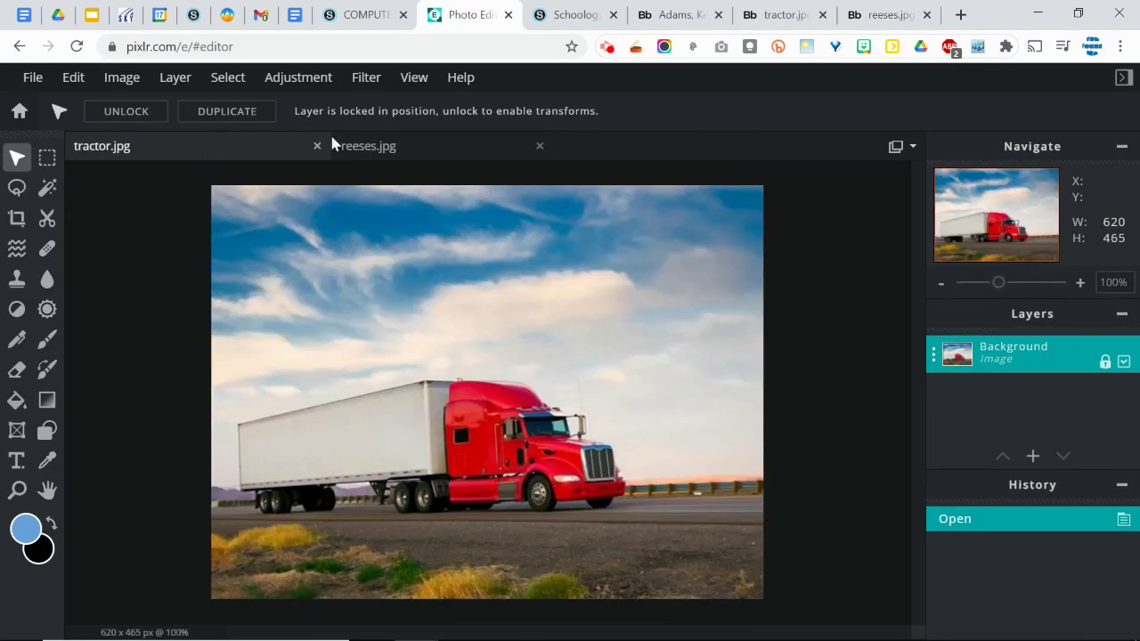
{"action": "left_click", "coordinate": [334, 145]}
{"action": "left_click", "coordinate": [252, 148]}
{"action": "left_click", "coordinate": [378, 150]}
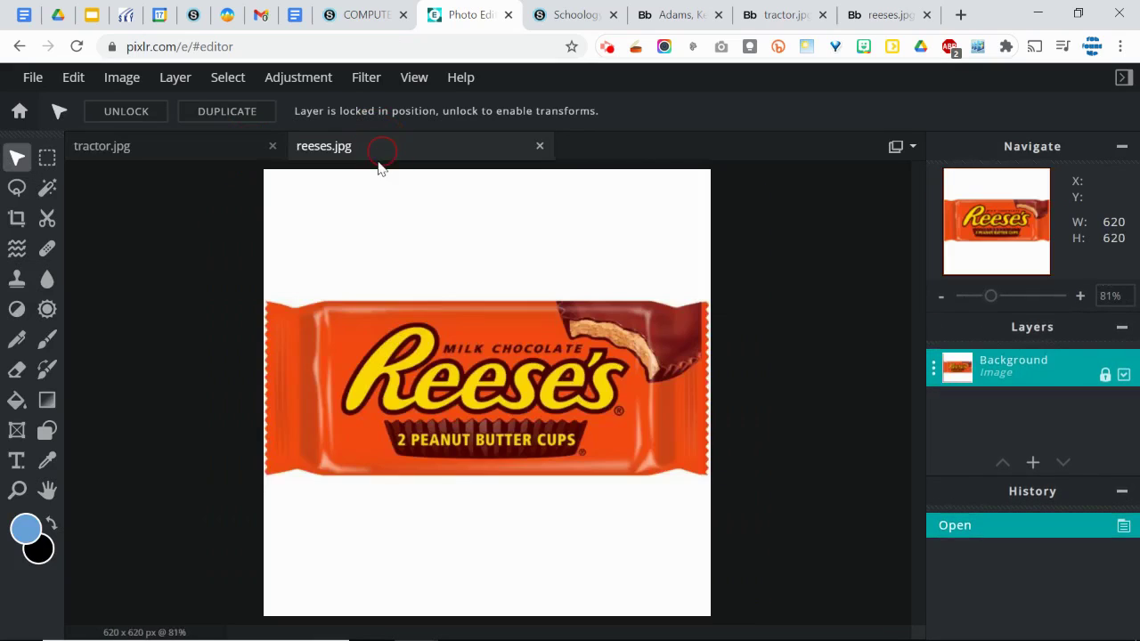
{"action": "left_click", "coordinate": [911, 148]}
{"action": "left_click", "coordinate": [911, 149]}
{"action": "left_click", "coordinate": [47, 187]}
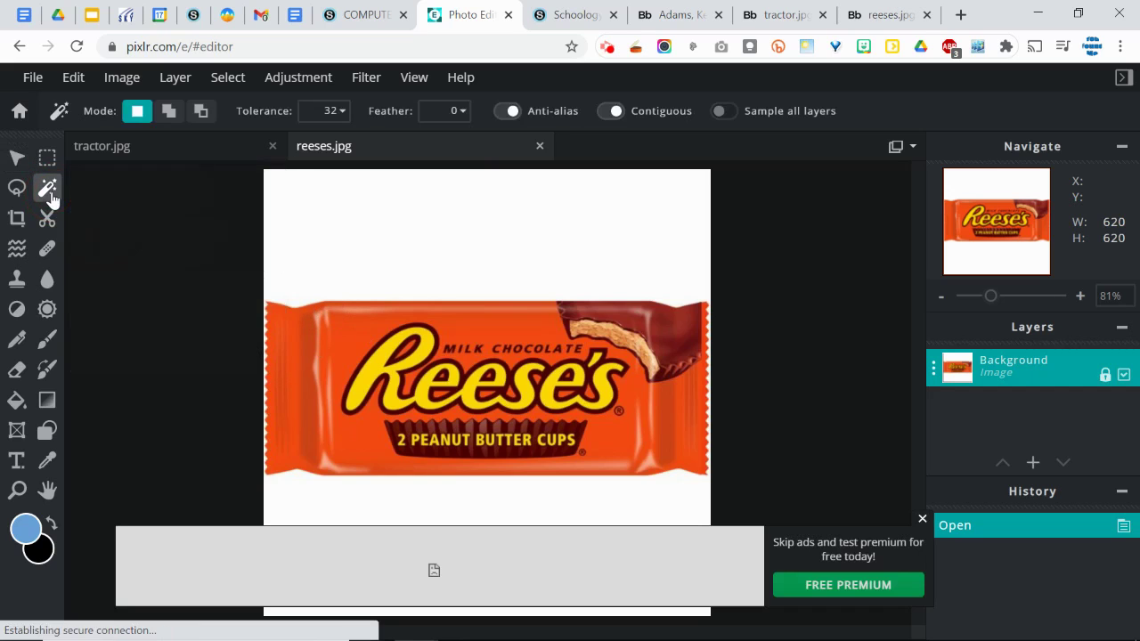
{"action": "left_click", "coordinate": [17, 187]}
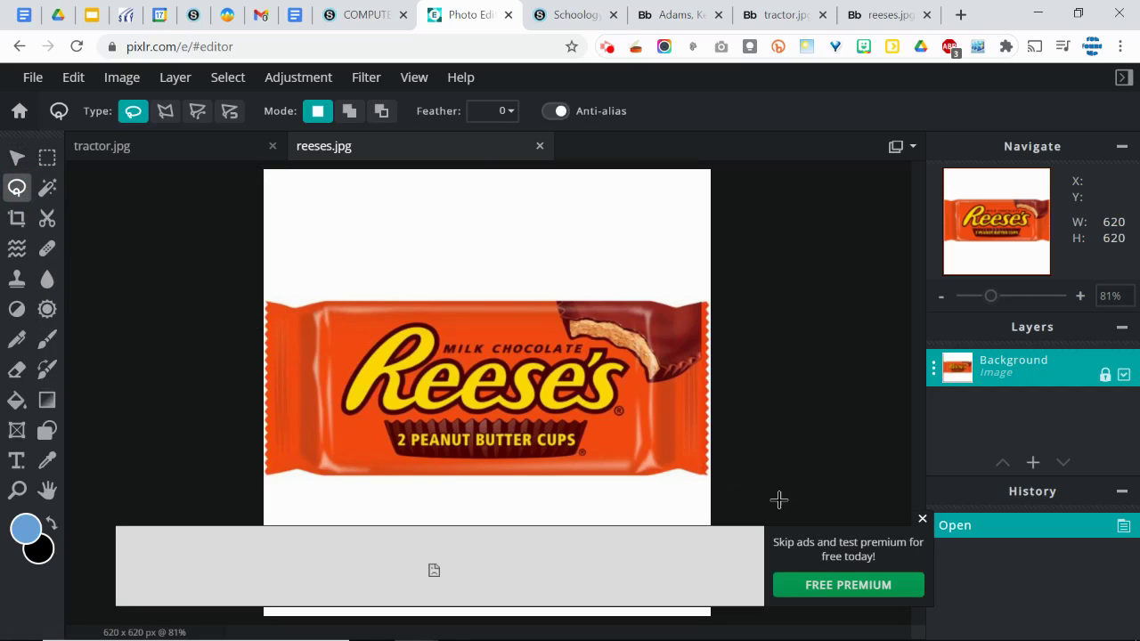
{"action": "left_click", "coordinate": [922, 520]}
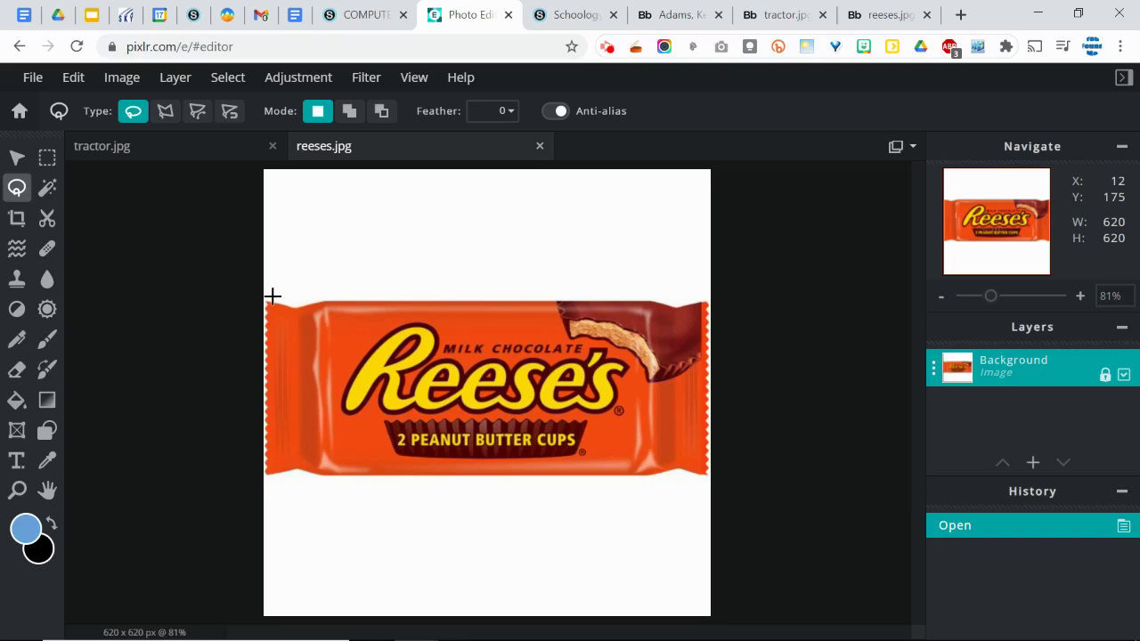
{"action": "mouse_move", "coordinate": [271, 296]}
{"action": "left_mouse_down"}
{"action": "mouse_move", "coordinate": [704, 301]}
{"action": "mouse_move", "coordinate": [724, 481]}
{"action": "left_mouse_up"}
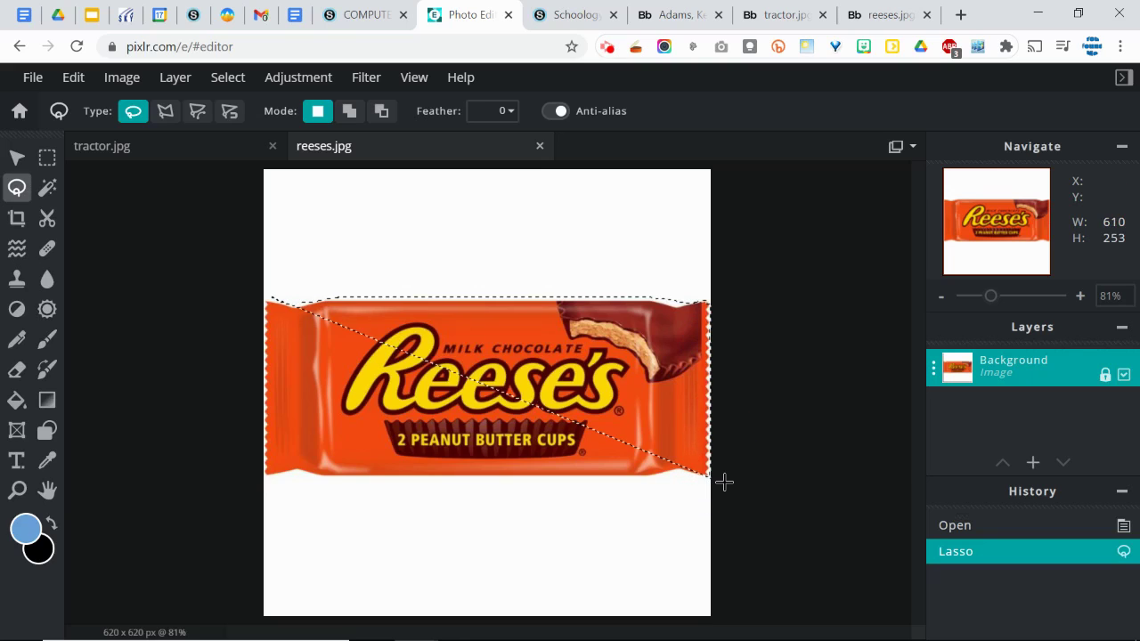
{"action": "key", "text": "ctrl+d"}
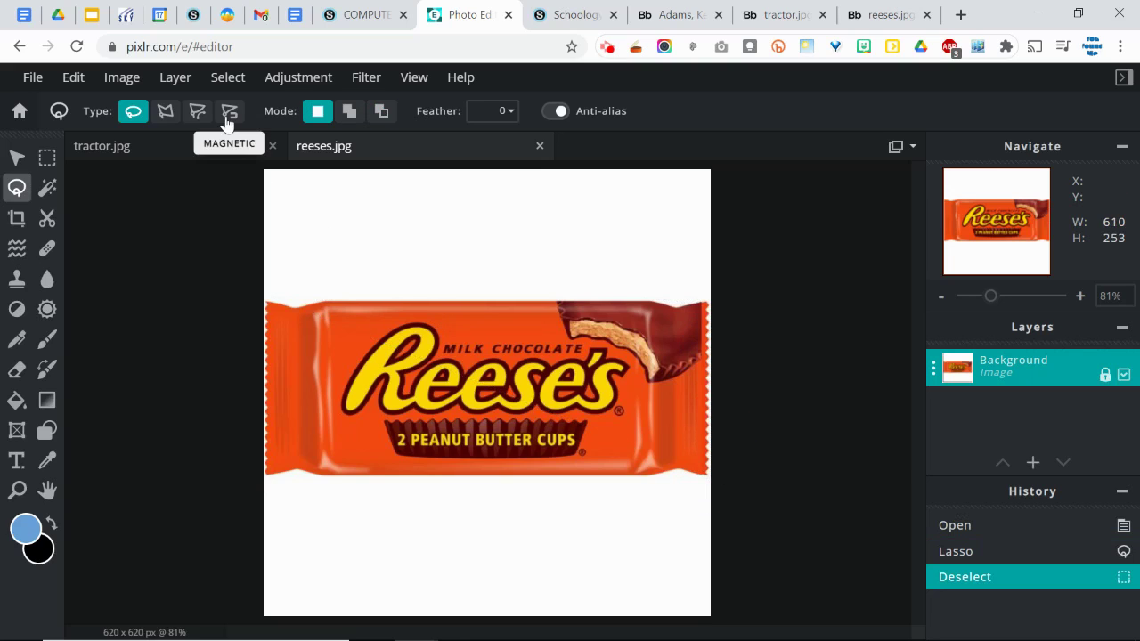
{"action": "left_click", "coordinate": [229, 125]}
{"action": "left_click", "coordinate": [275, 301]}
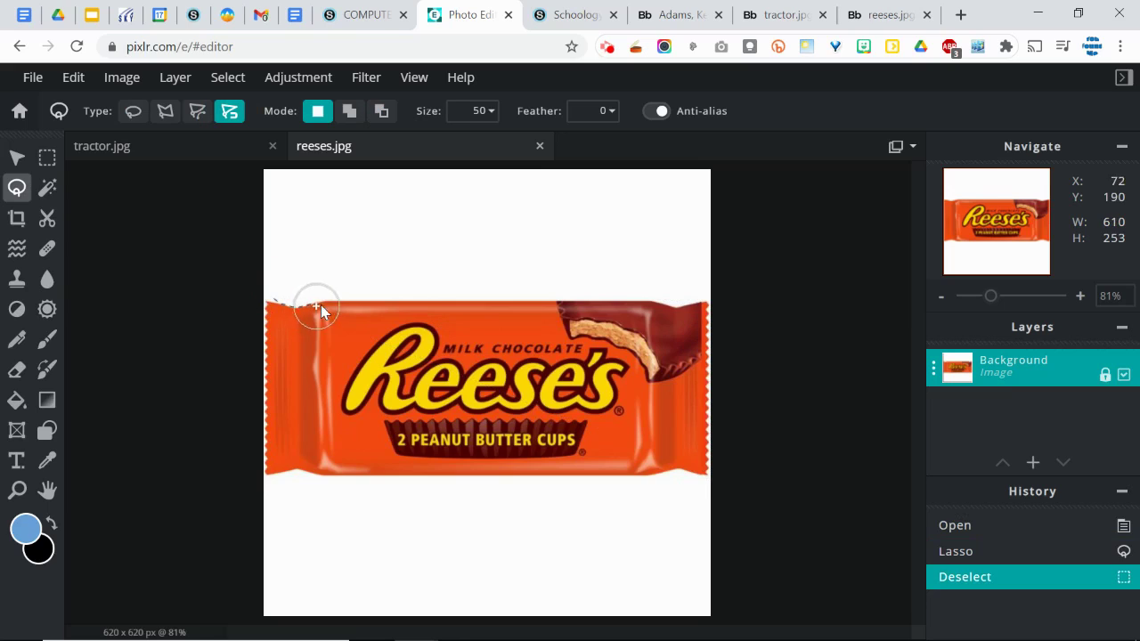
{"action": "left_click_drag", "start_coordinate": [381, 308], "coordinate": [700, 310]}
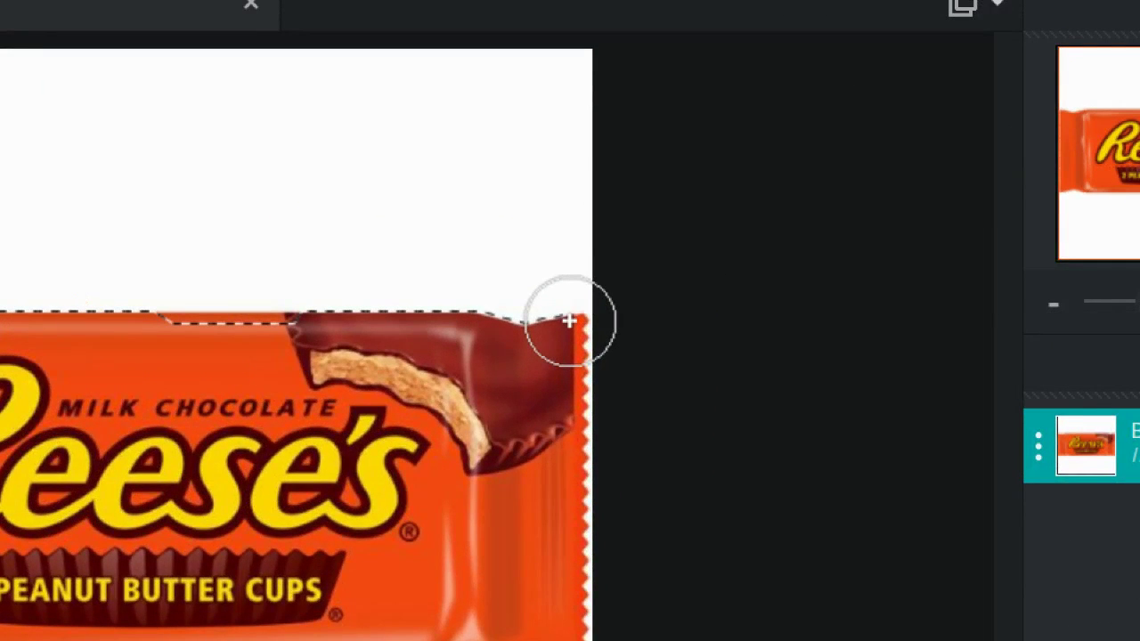
{"action": "mouse_move", "coordinate": [272, 265]}
{"action": "left_mouse_down"}
{"action": "mouse_move", "coordinate": [189, 263]}
{"action": "mouse_move", "coordinate": [136, 299]}
{"action": "mouse_move", "coordinate": [260, 346]}
{"action": "mouse_move", "coordinate": [253, 256]}
{"action": "mouse_move", "coordinate": [207, 266]}
{"action": "left_mouse_up"}
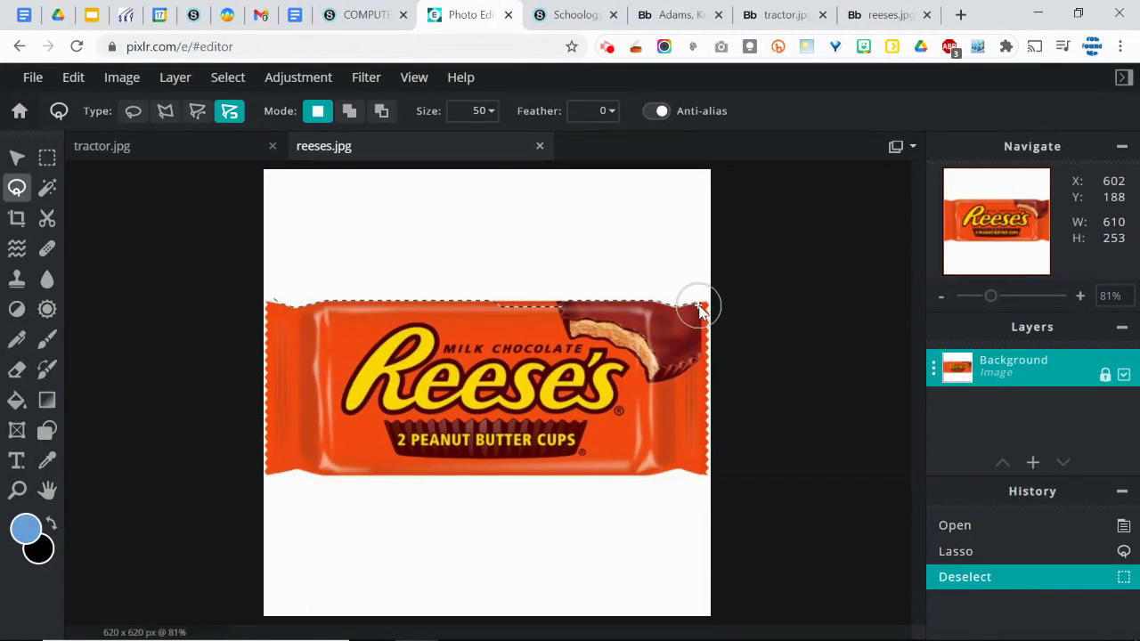
{"action": "left_click", "coordinate": [531, 280]}
{"action": "left_click", "coordinate": [527, 280]}
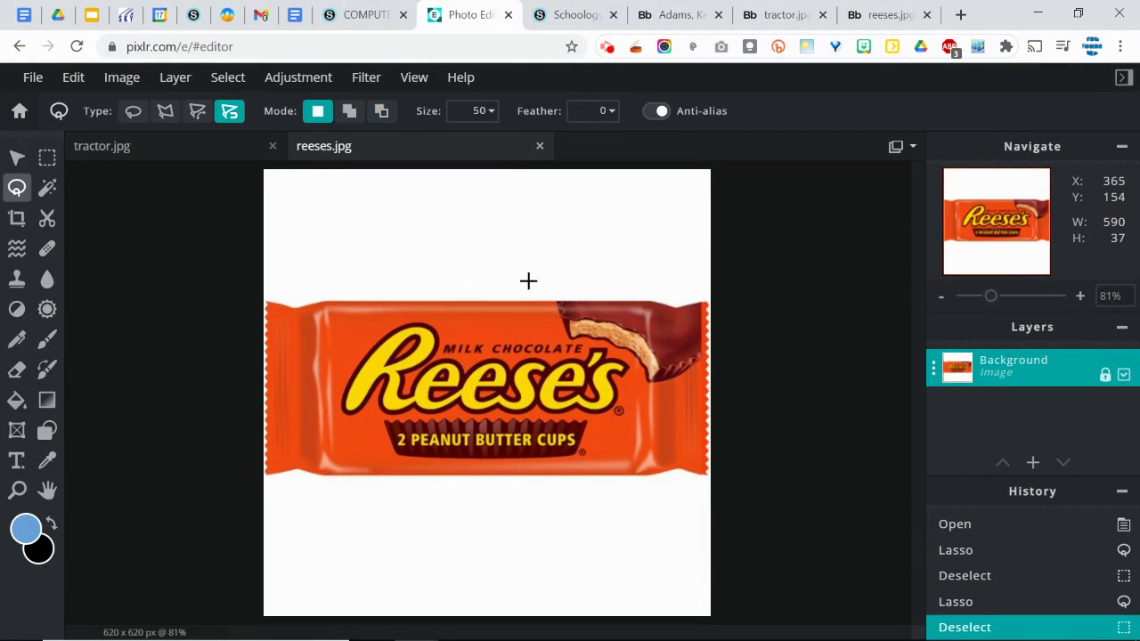
{"action": "left_click", "coordinate": [40, 198]}
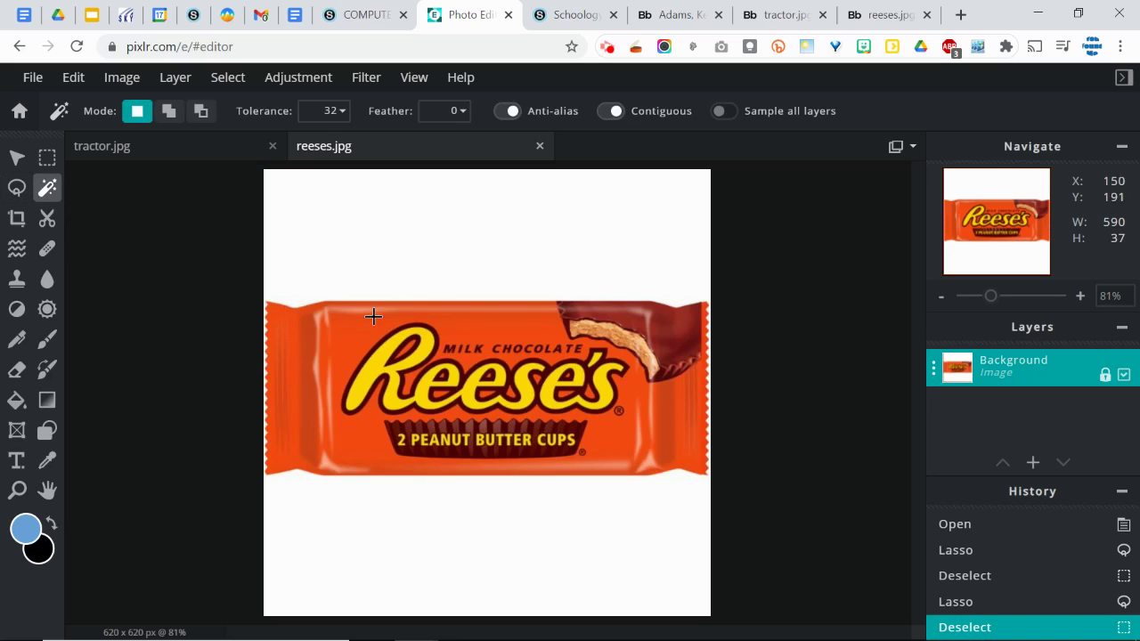
{"action": "left_click", "coordinate": [372, 365]}
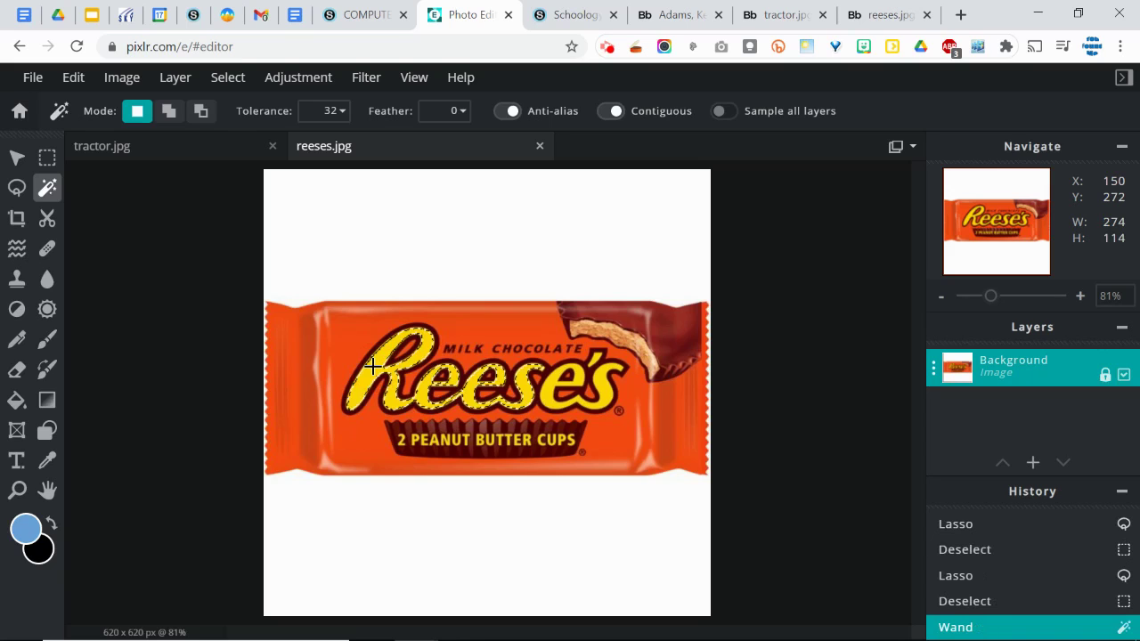
{"action": "left_click", "coordinate": [612, 111]}
{"action": "left_click", "coordinate": [549, 389]}
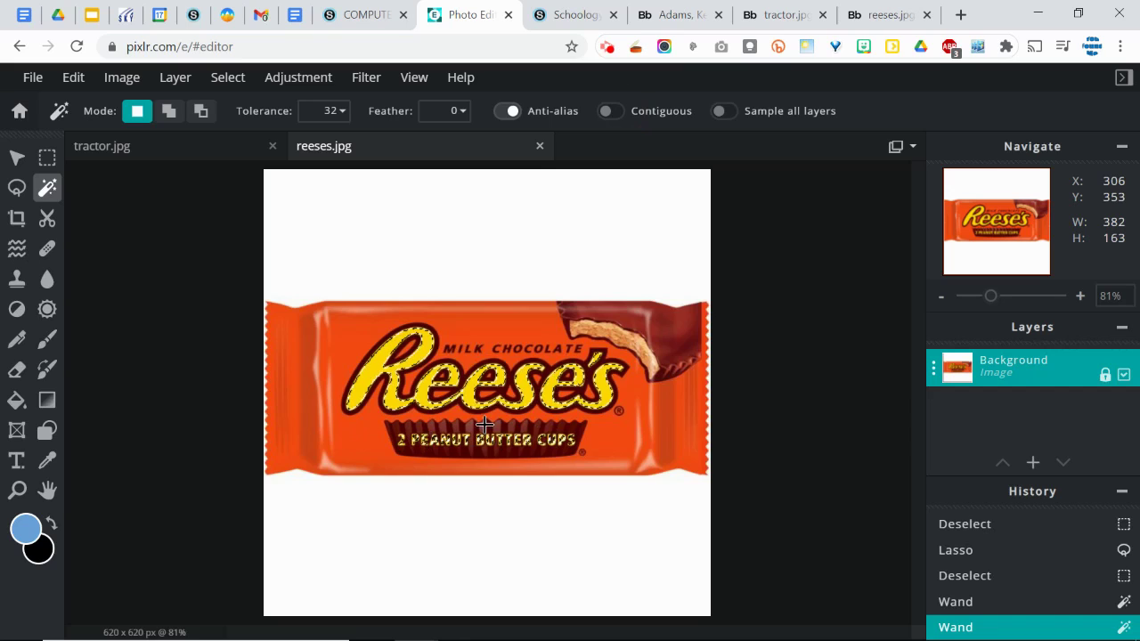
{"action": "left_click", "coordinate": [352, 333]}
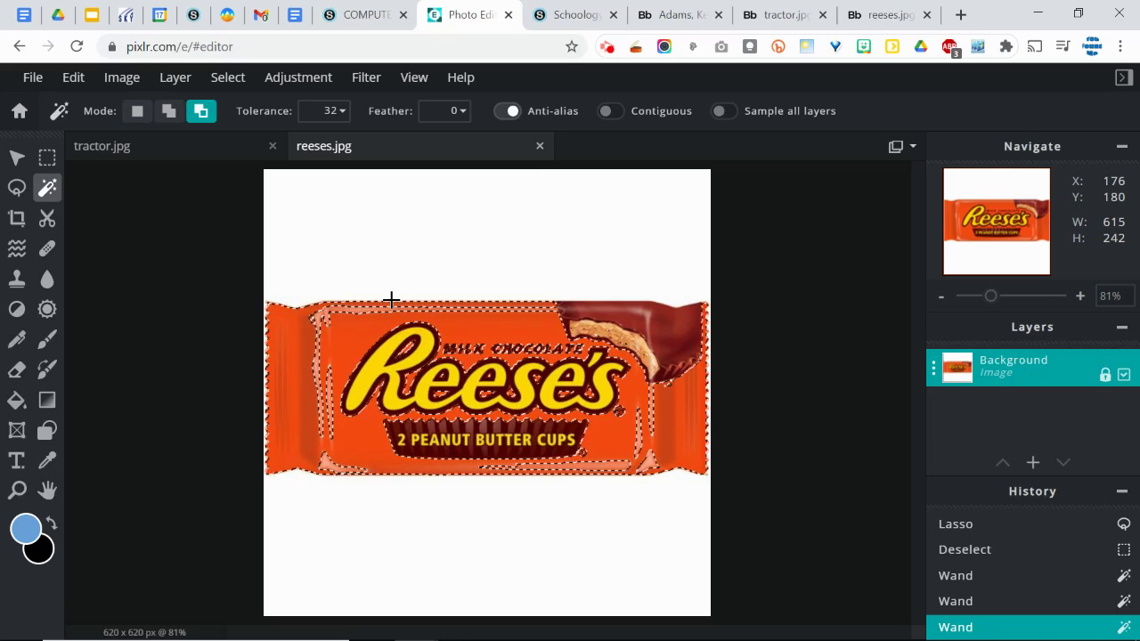
{"action": "key", "text": "ctrl+d"}
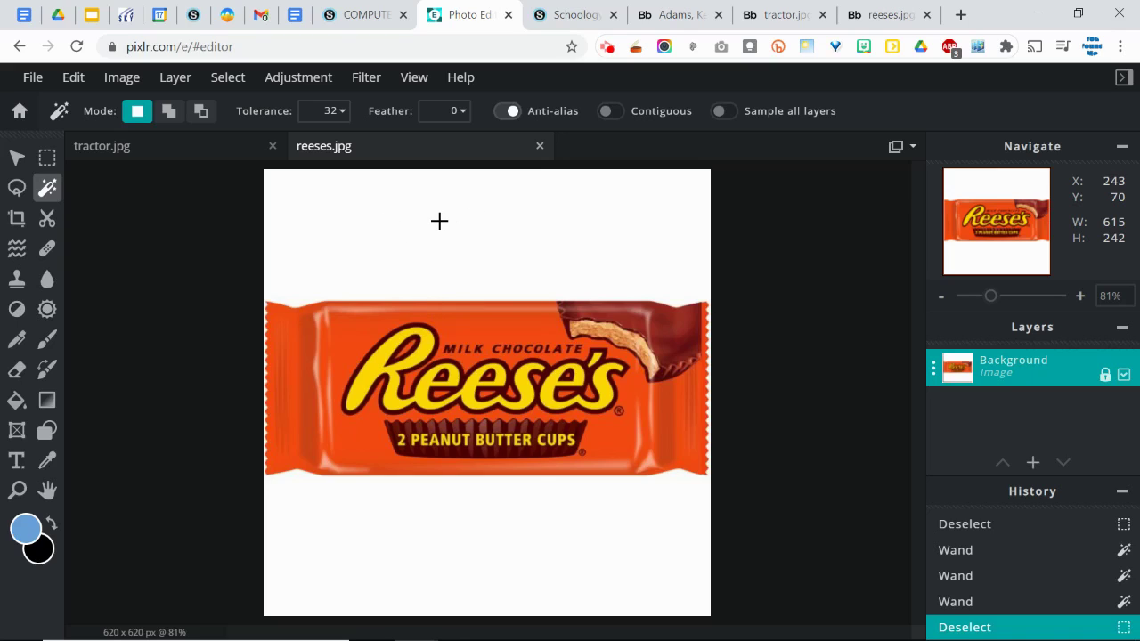
Step: Magic-wand the white background and invert the selection to isolate the Reese's wrapper
{"action": "left_click", "coordinate": [439, 220]}
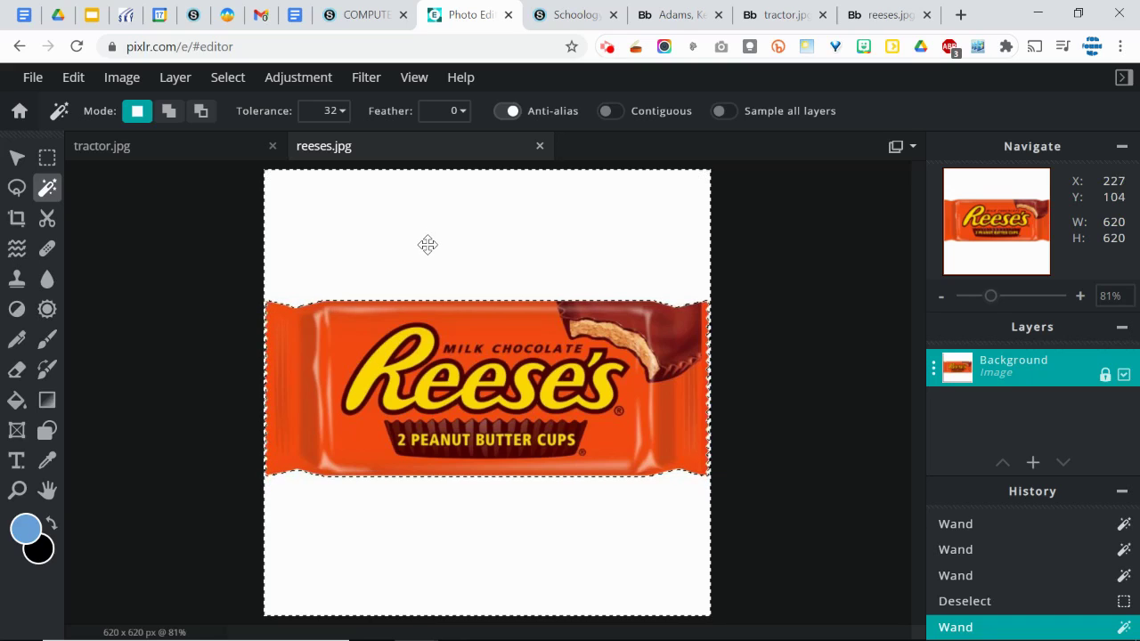
{"action": "right_click", "coordinate": [344, 216]}
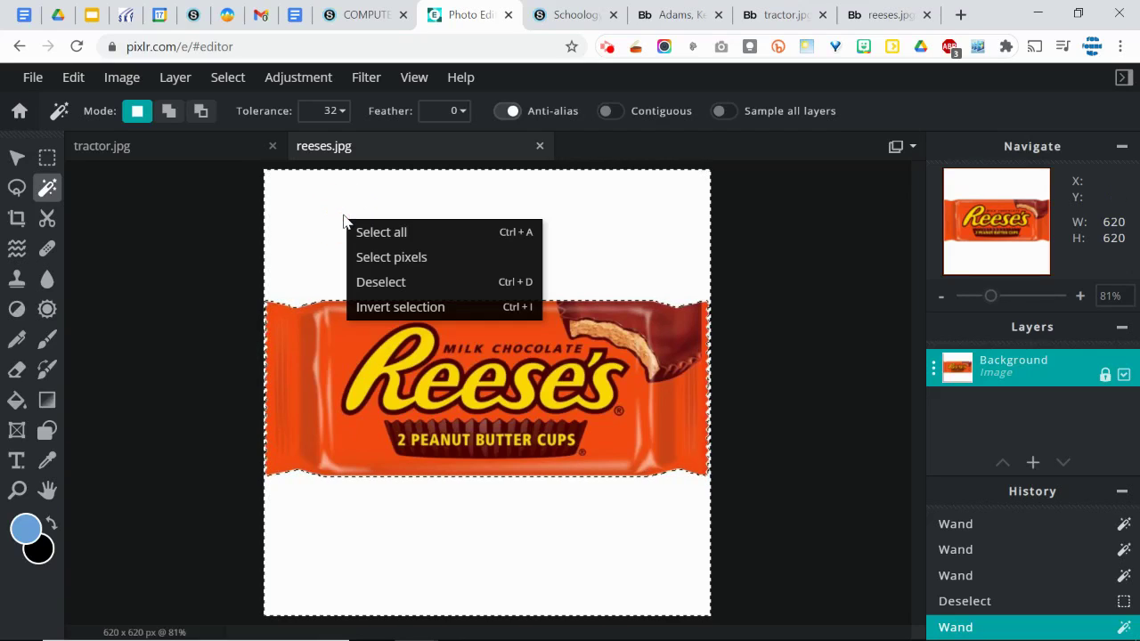
{"action": "left_click", "coordinate": [519, 316]}
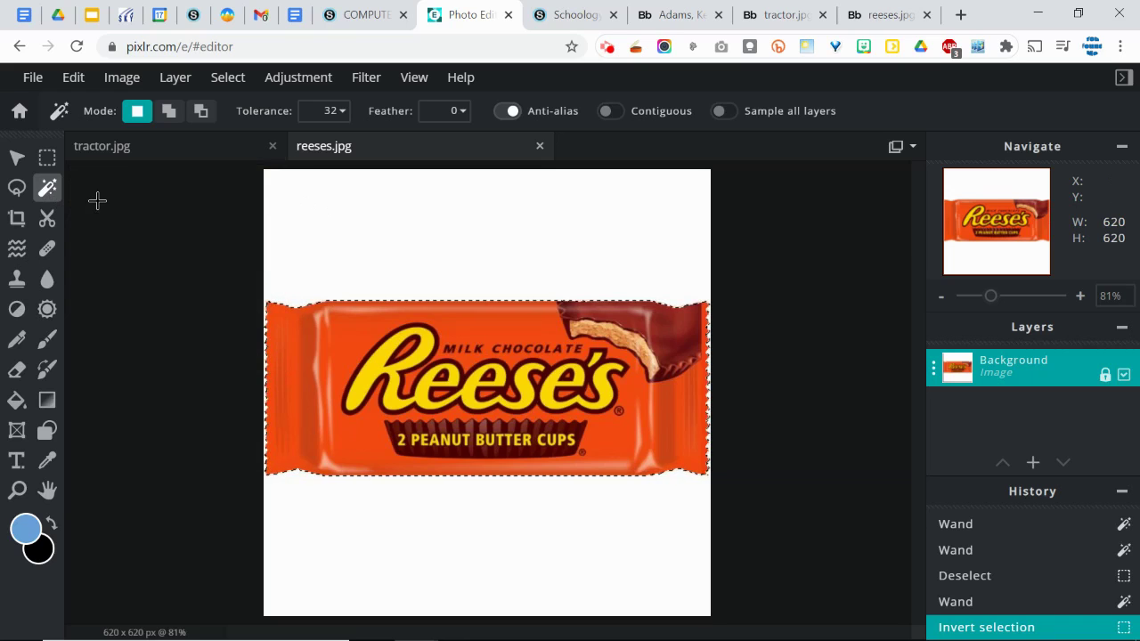
{"action": "left_click", "coordinate": [433, 216]}
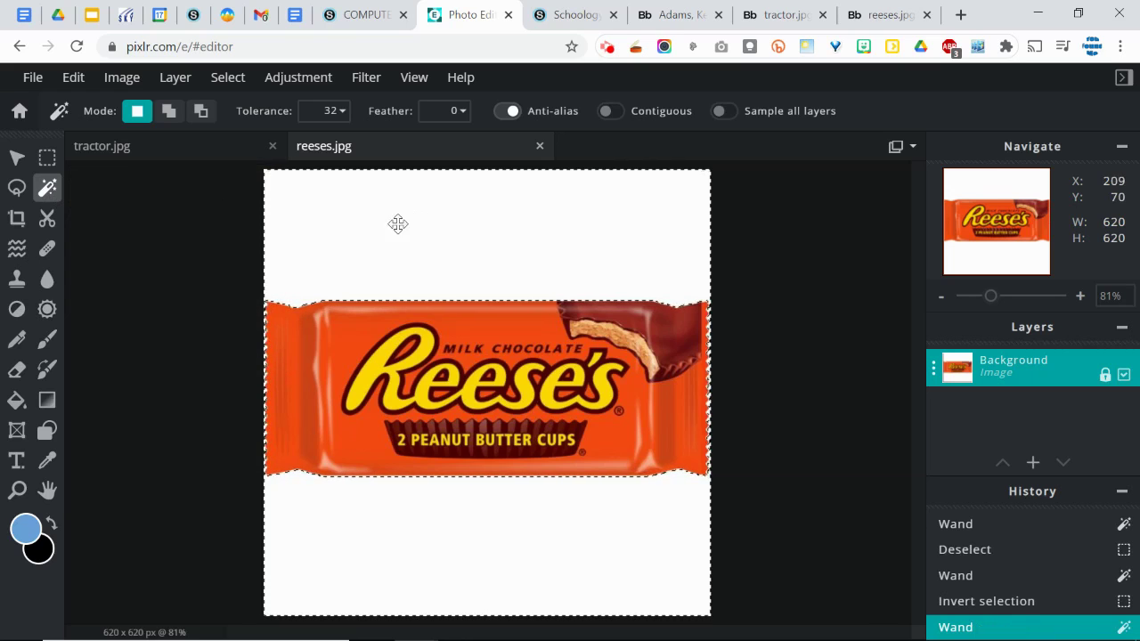
{"action": "right_click", "coordinate": [367, 230]}
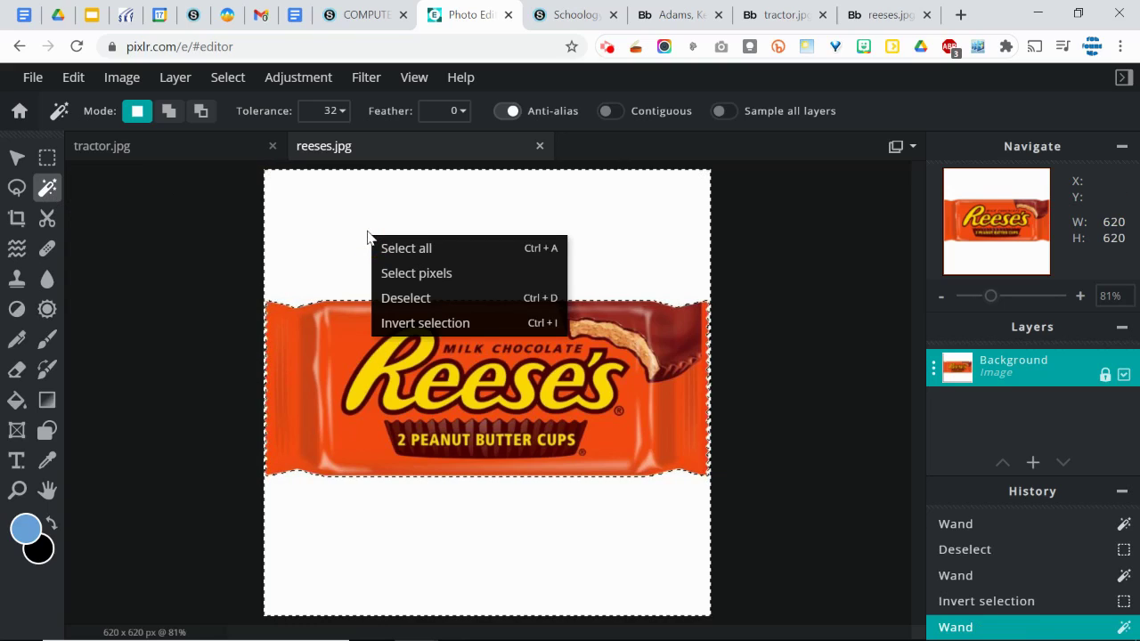
{"action": "left_click", "coordinate": [424, 327]}
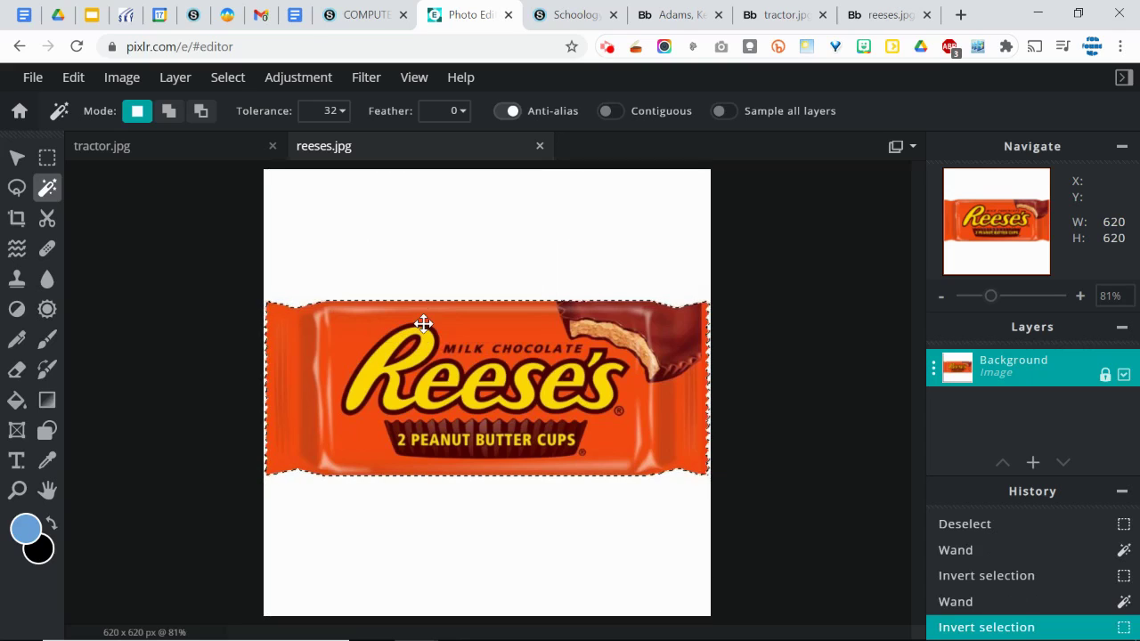
{"action": "left_click", "coordinate": [237, 88]}
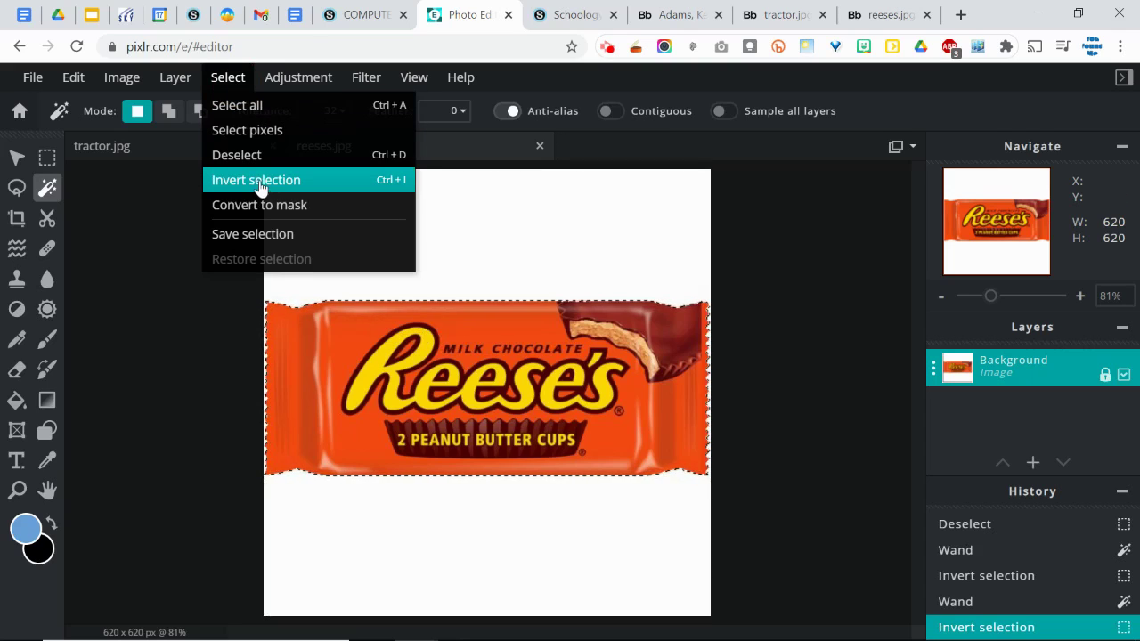
{"action": "left_click", "coordinate": [235, 78]}
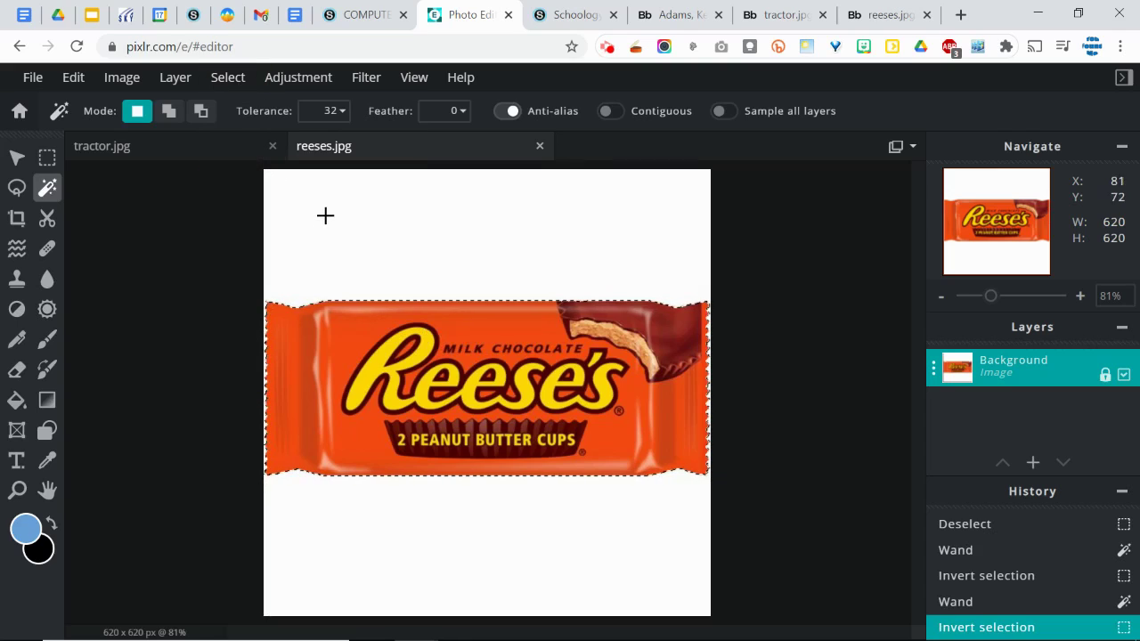
Step: Copy the selected wrapper and paste it into tractor.jpg as a new layer
{"action": "key", "text": "ctrl+c"}
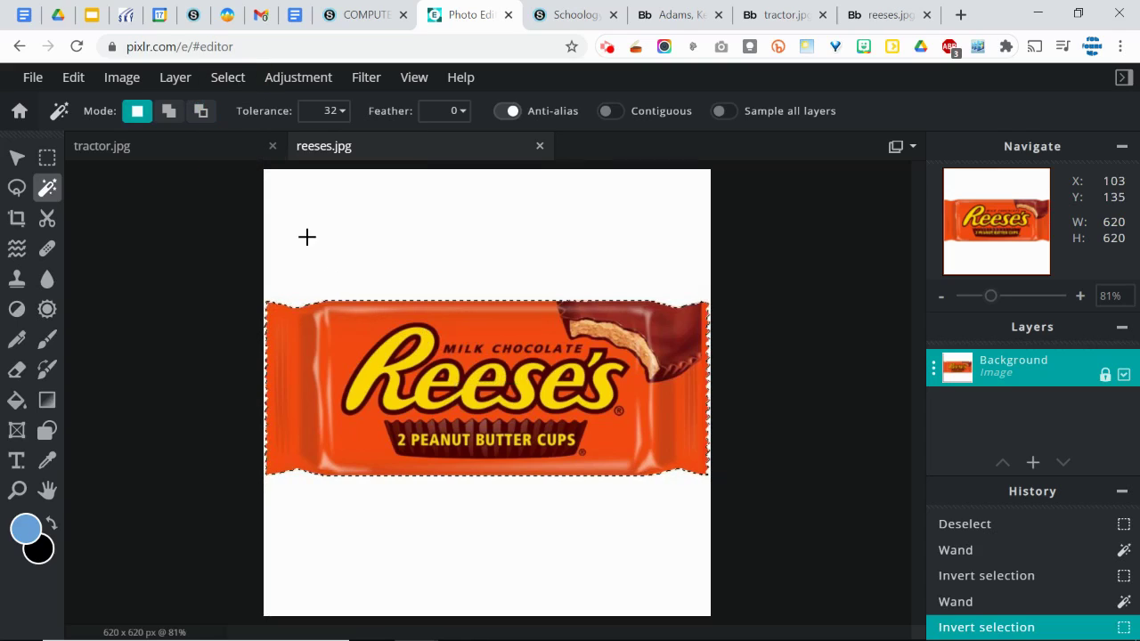
{"action": "left_click", "coordinate": [155, 153]}
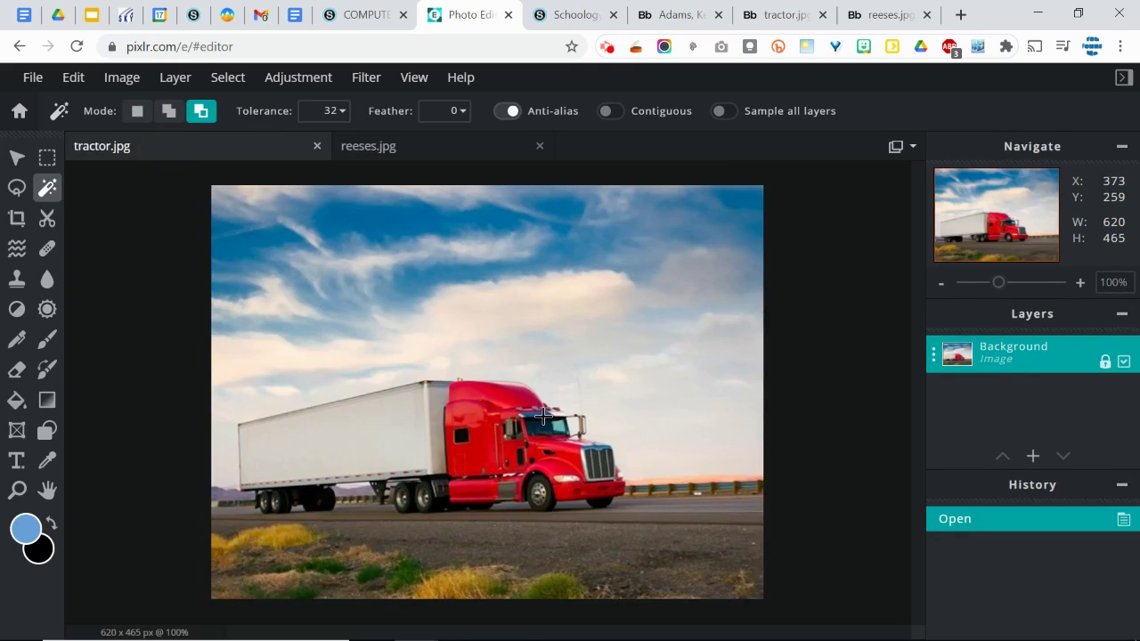
{"action": "key", "text": "ctrl+v"}
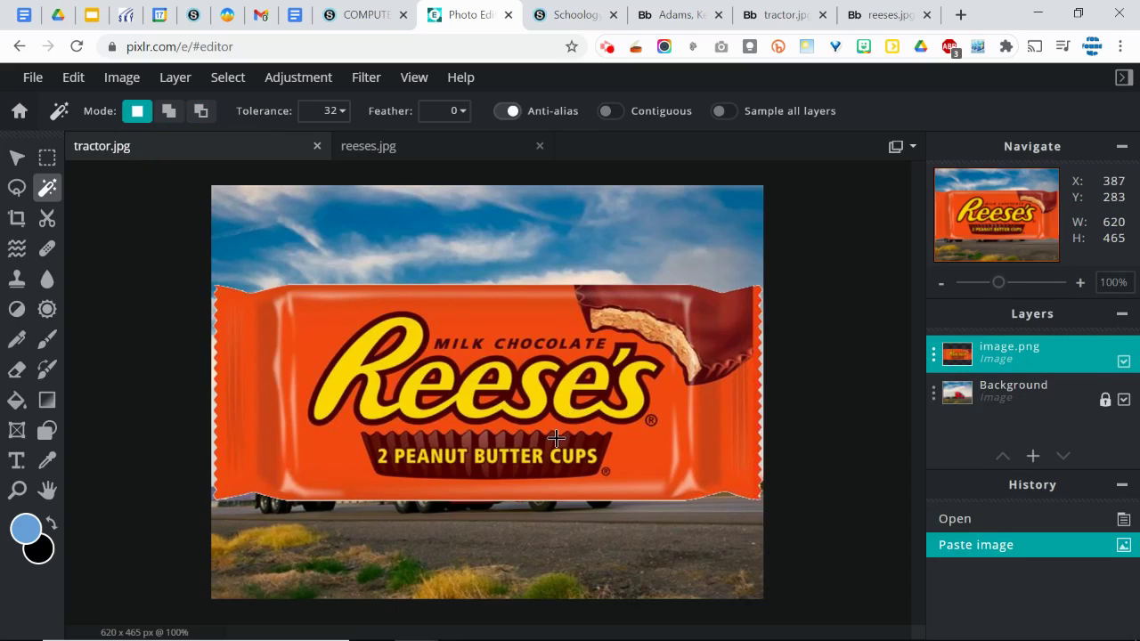
{"action": "left_click", "coordinate": [73, 78]}
{"action": "left_click", "coordinate": [79, 262]}
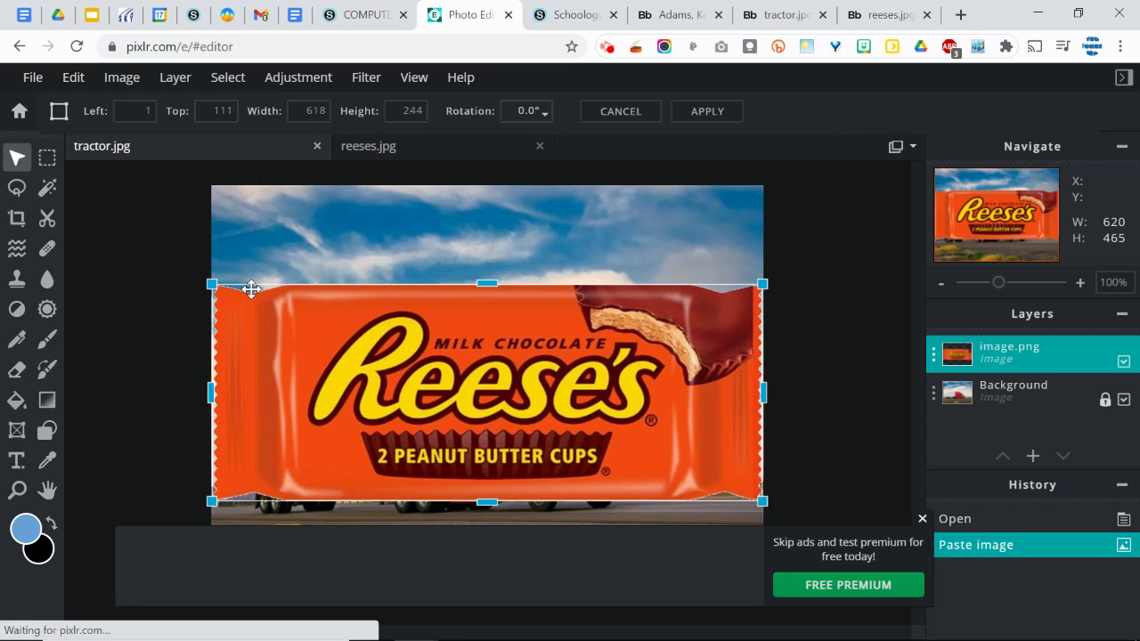
{"action": "left_click_drag", "start_coordinate": [212, 283], "coordinate": [561, 422]}
{"action": "left_click_drag", "start_coordinate": [666, 451], "coordinate": [384, 431]}
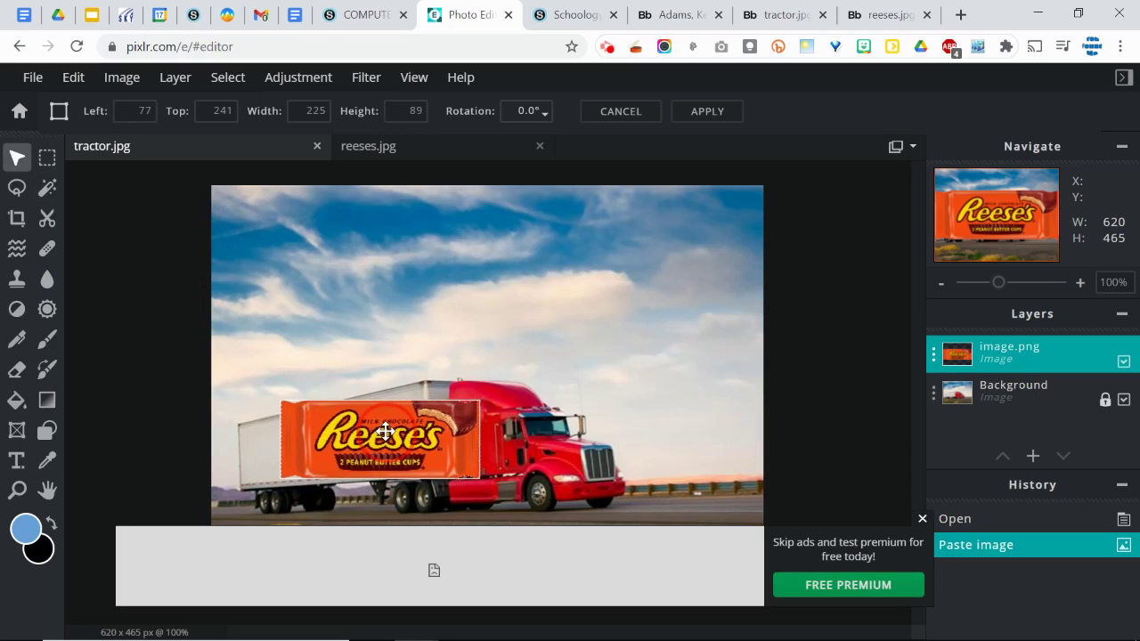
{"action": "left_click_drag", "start_coordinate": [279, 399], "coordinate": [308, 412]}
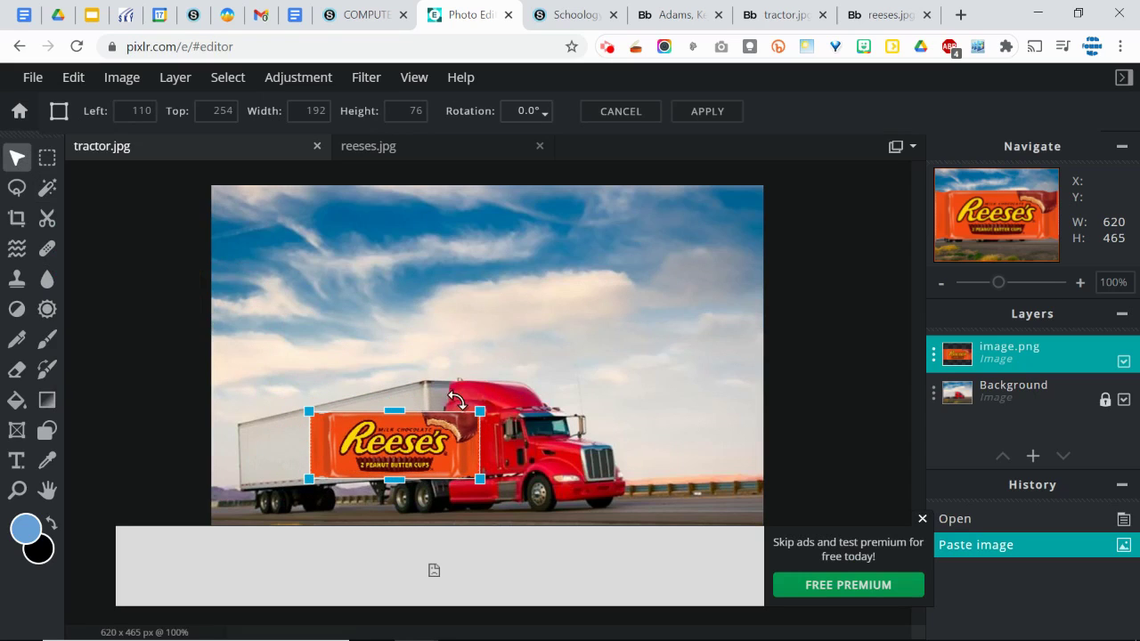
{"action": "left_click_drag", "start_coordinate": [500, 394], "coordinate": [486, 378]}
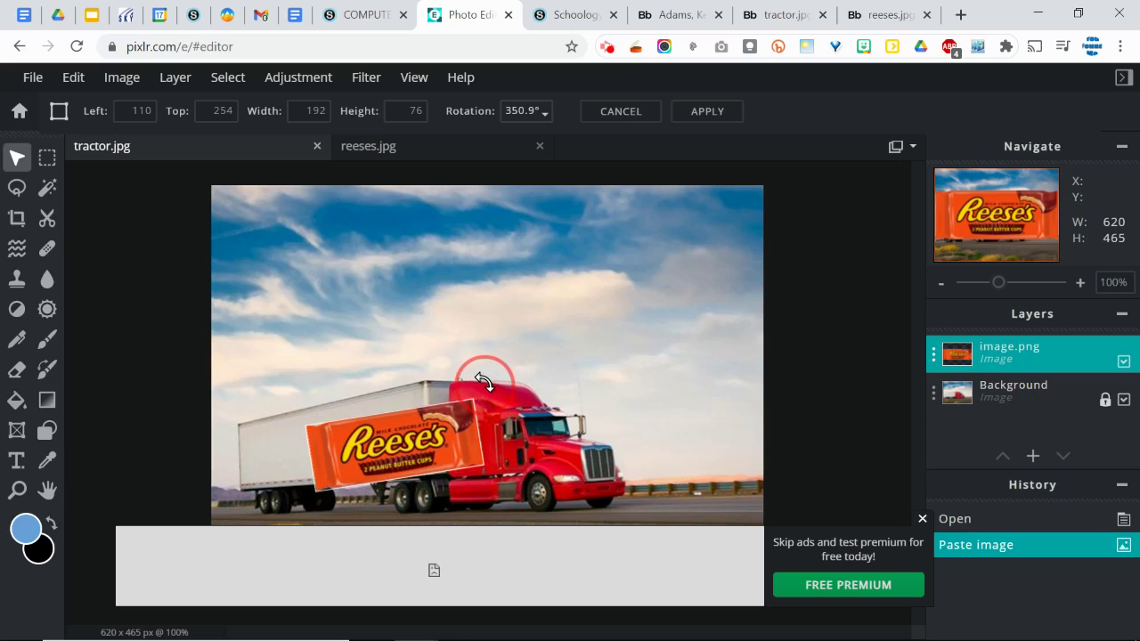
{"action": "left_click_drag", "start_coordinate": [417, 434], "coordinate": [369, 430]}
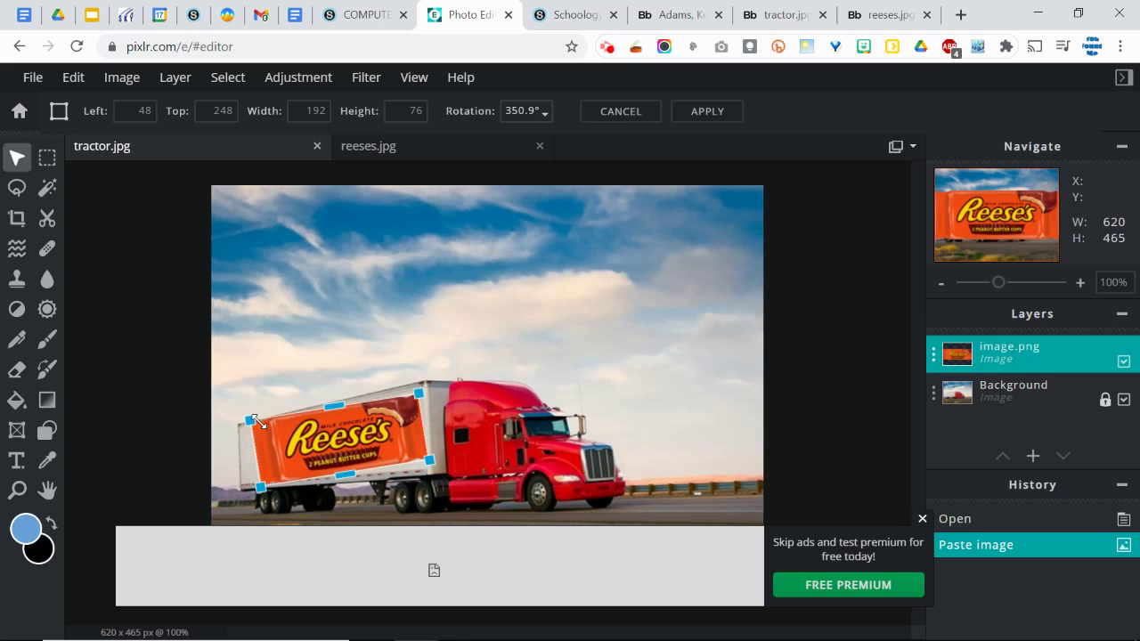
{"action": "left_click_drag", "start_coordinate": [252, 420], "coordinate": [298, 441]}
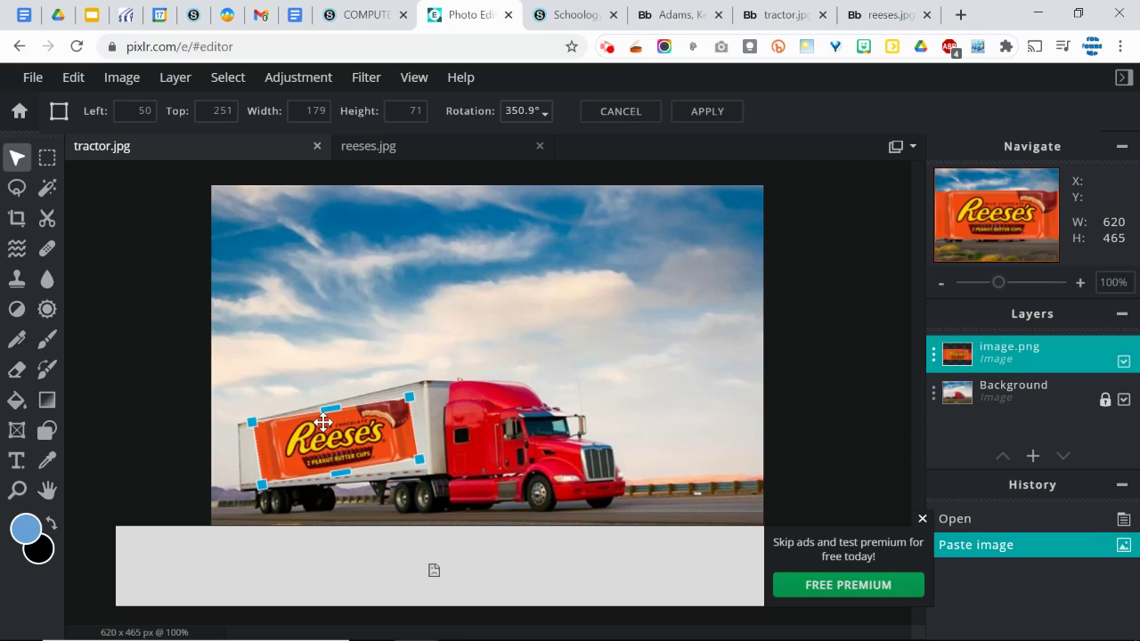
{"action": "key", "text": "Escape"}
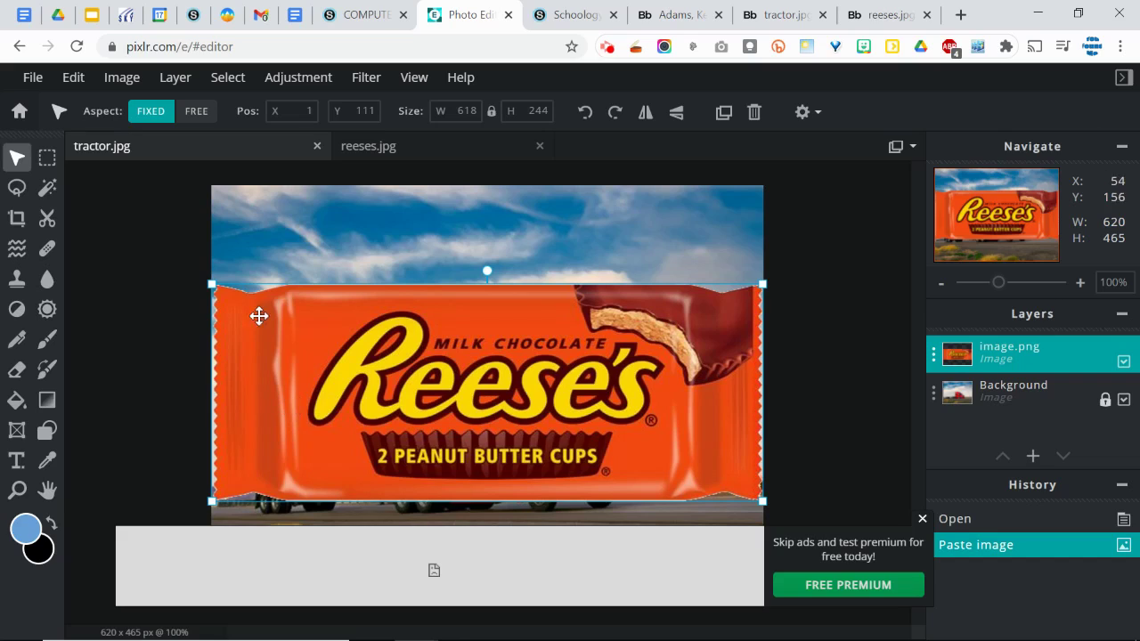
Step: Free-distort the wrapper's four corners onto the trailer's side and apply the distortion
{"action": "left_click", "coordinate": [76, 80]}
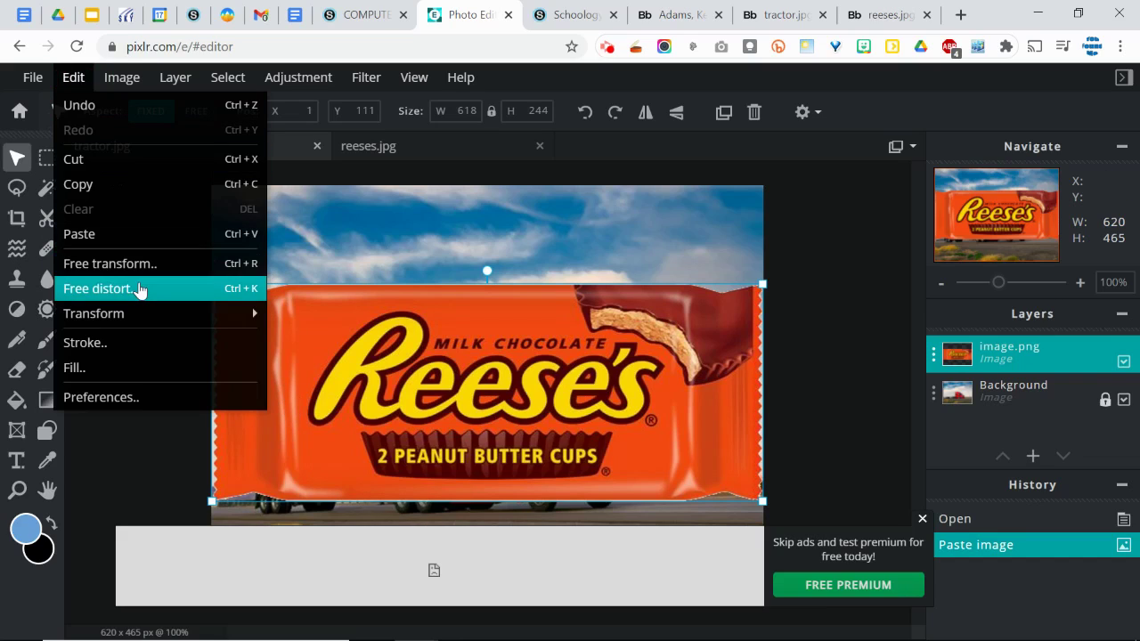
{"action": "left_click", "coordinate": [140, 290]}
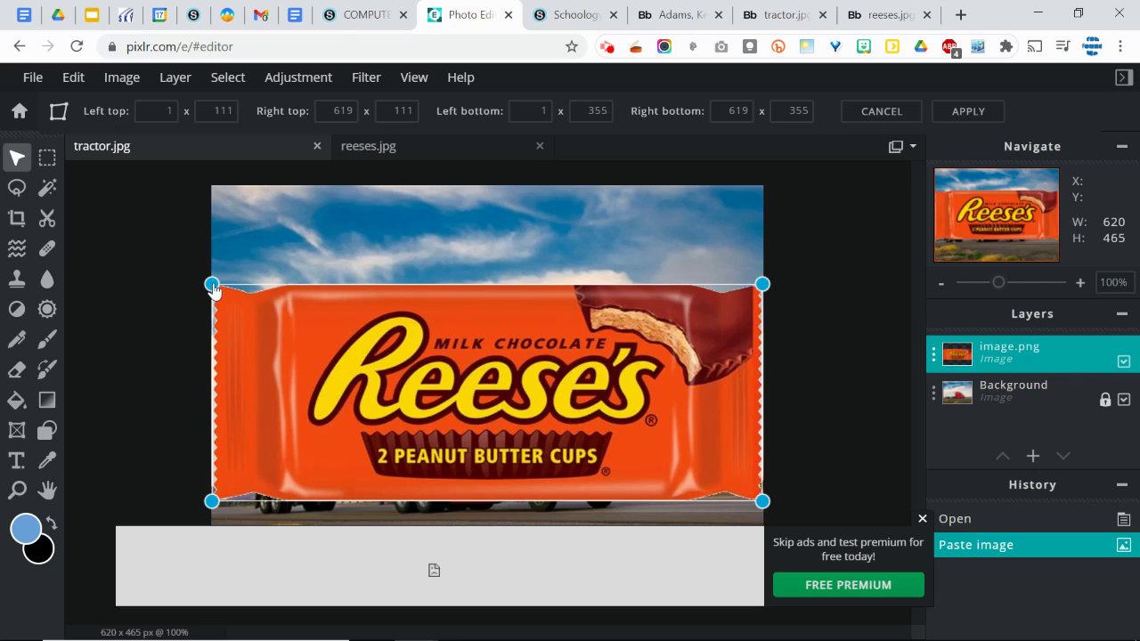
{"action": "left_click_drag", "start_coordinate": [212, 285], "coordinate": [244, 426]}
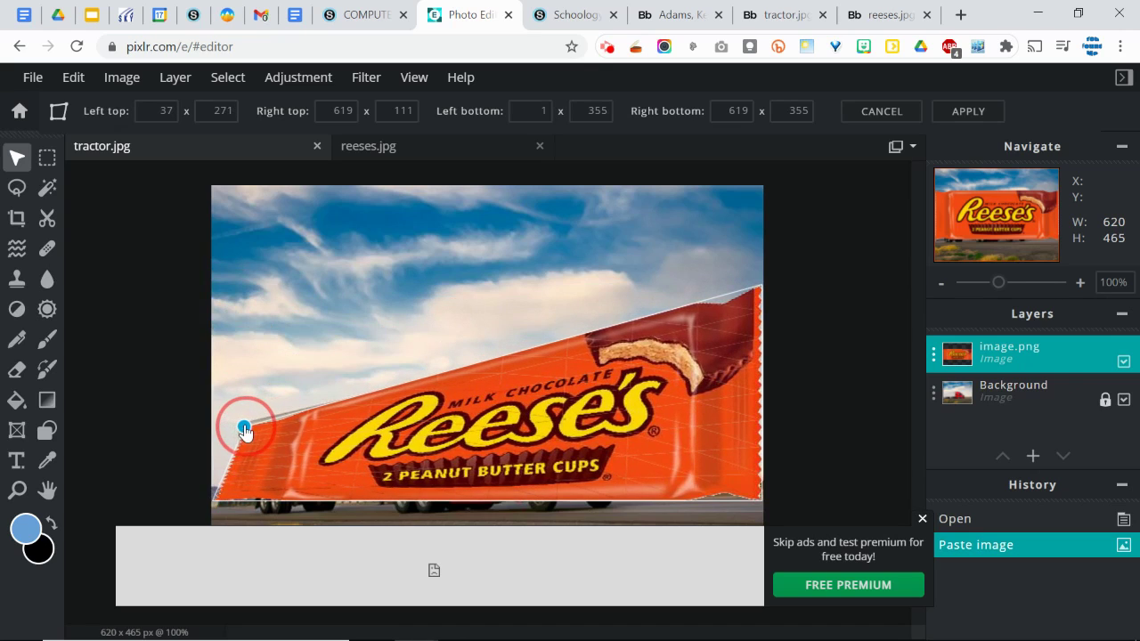
{"action": "left_click_drag", "start_coordinate": [212, 501], "coordinate": [246, 487]}
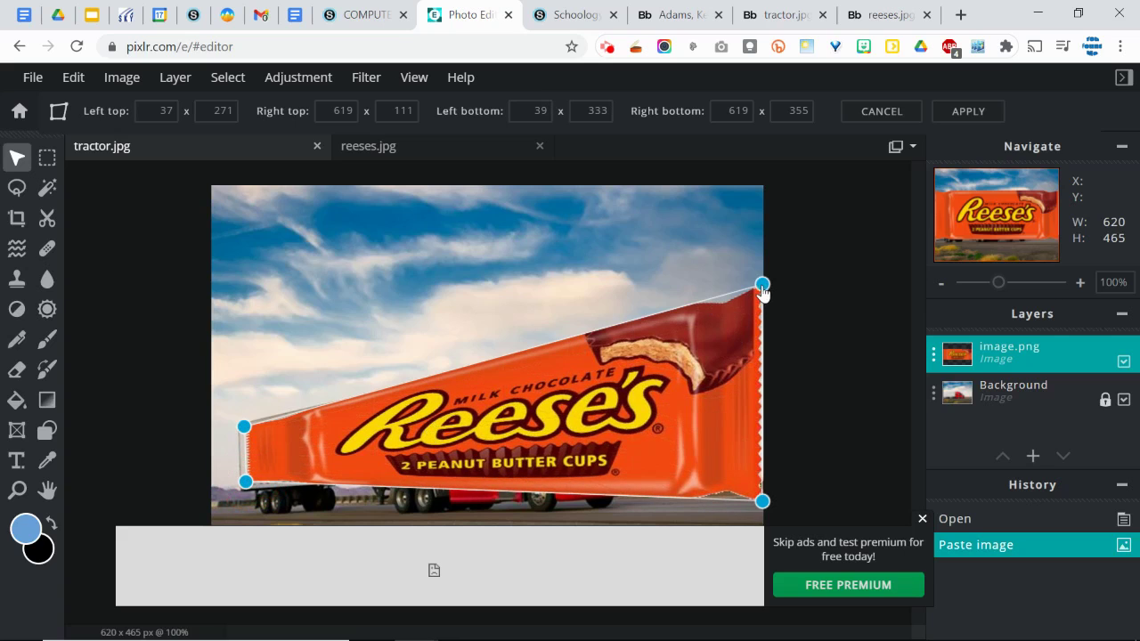
{"action": "left_click_drag", "start_coordinate": [763, 289], "coordinate": [417, 387]}
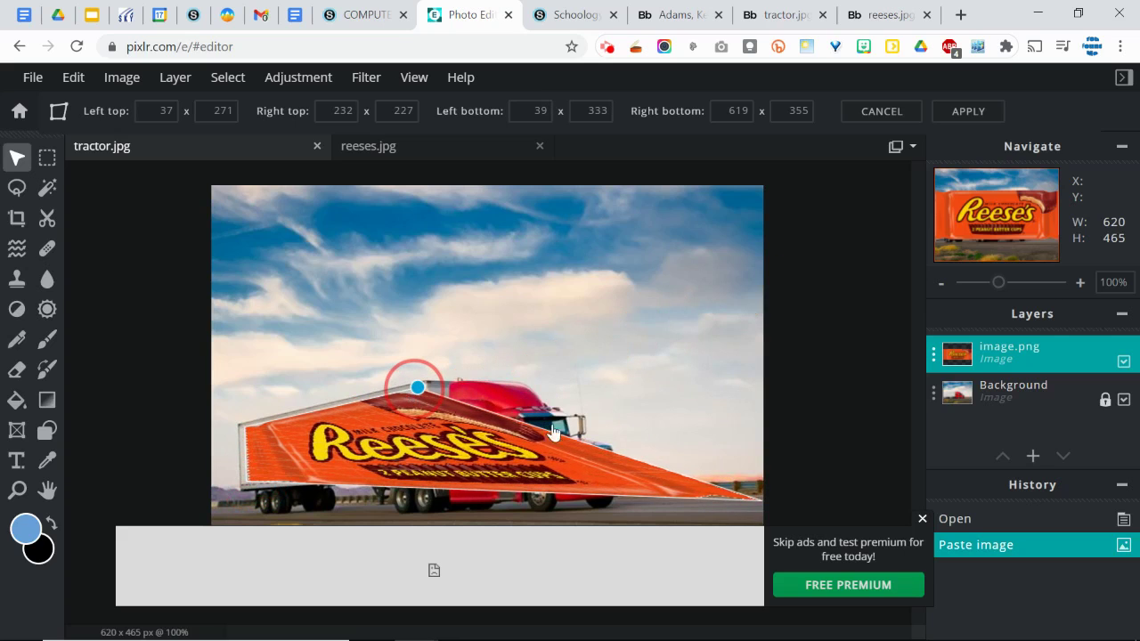
{"action": "left_click_drag", "start_coordinate": [758, 501], "coordinate": [424, 465]}
{"action": "left_click_drag", "start_coordinate": [416, 389], "coordinate": [421, 391]}
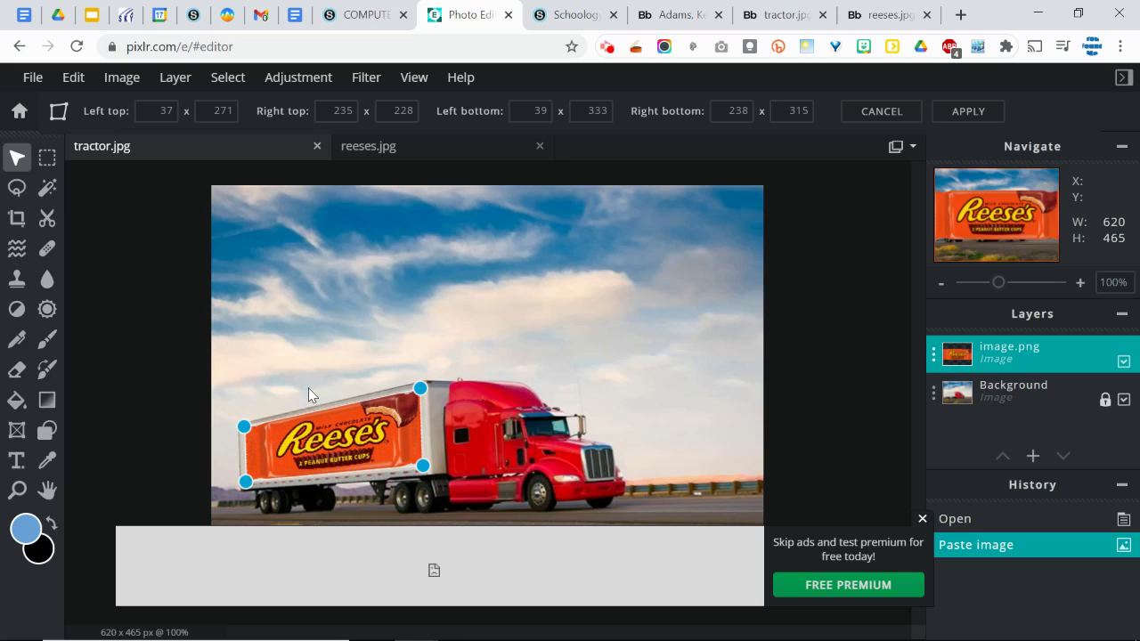
{"action": "left_click", "coordinate": [273, 296]}
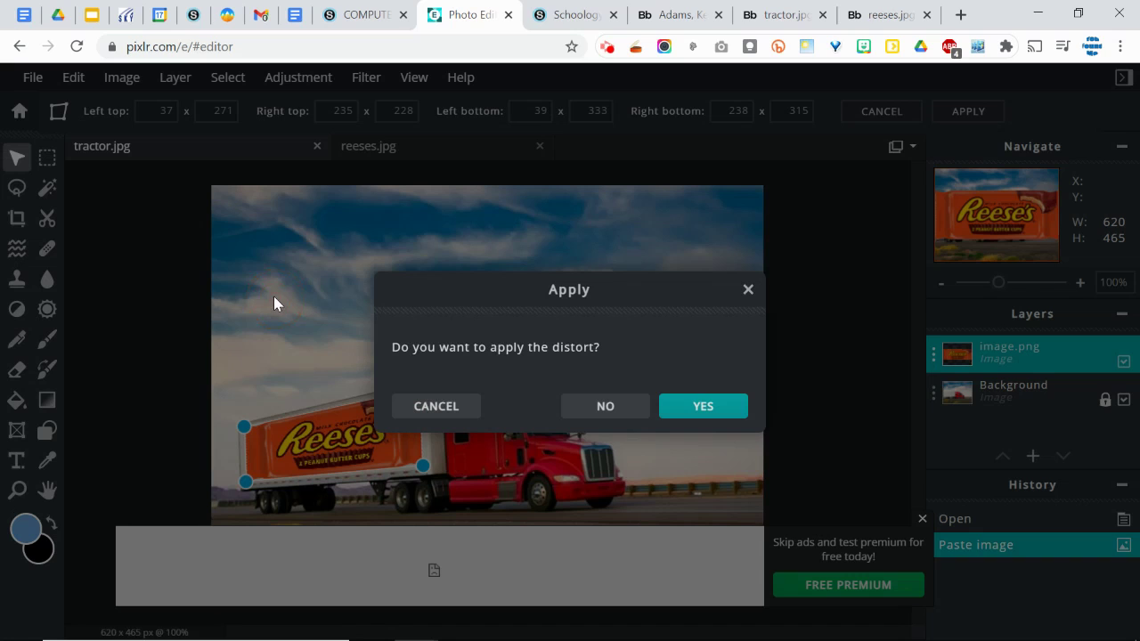
{"action": "left_click", "coordinate": [709, 409]}
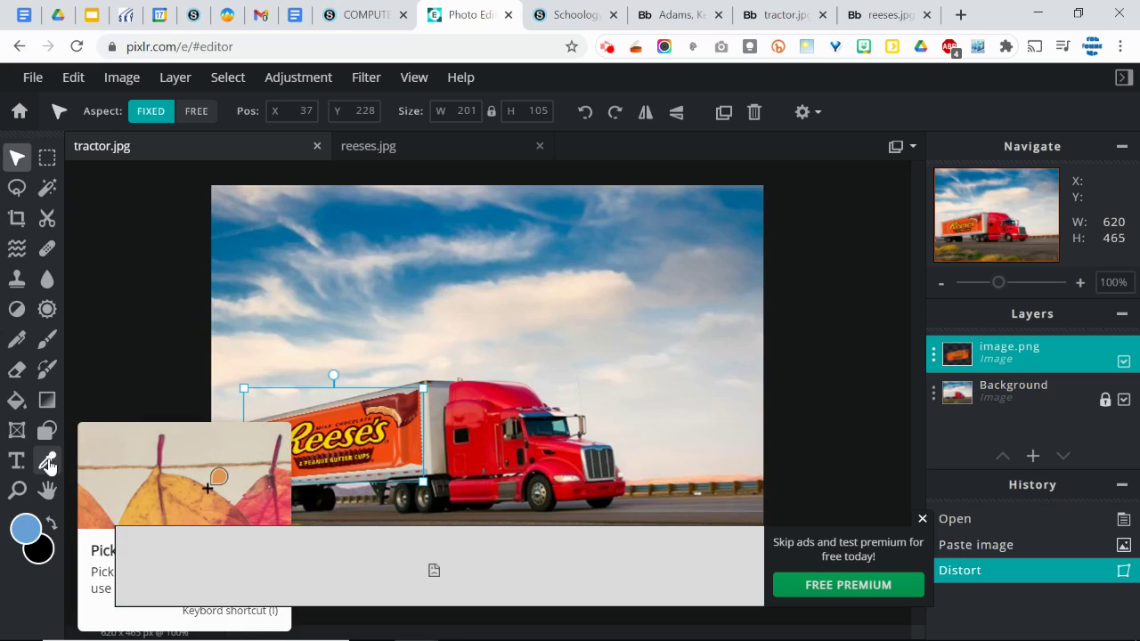
Step: Dismiss the ad banner, commit the distorted wrapper layer, and switch to the Color Picker
{"action": "left_click", "coordinate": [921, 519]}
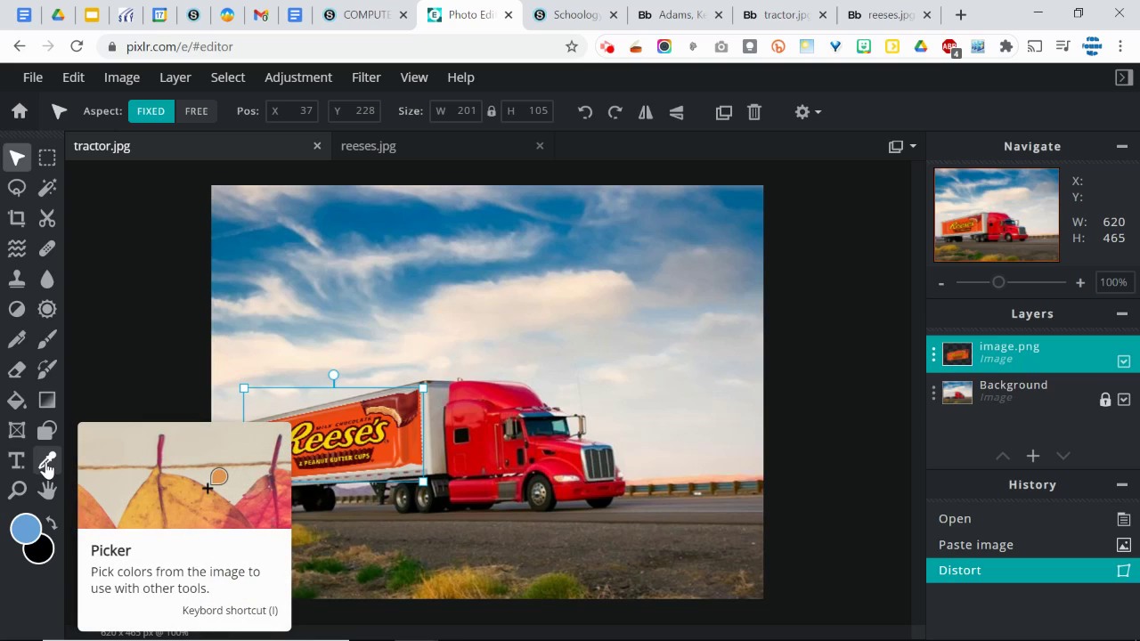
{"action": "key", "text": "l"}
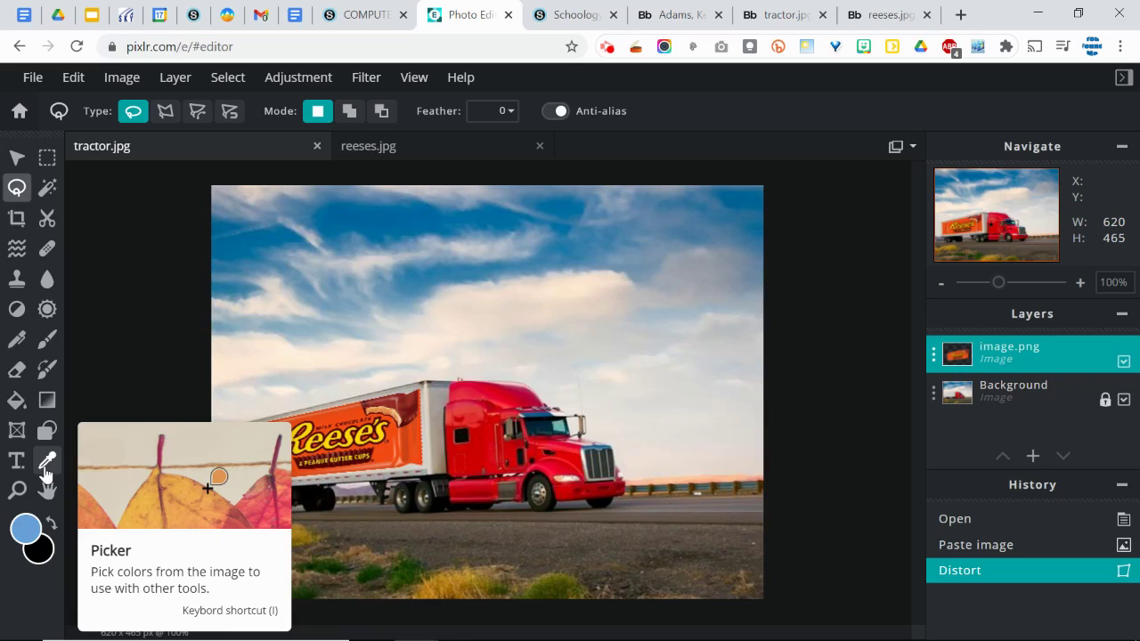
{"action": "left_click", "coordinate": [46, 464]}
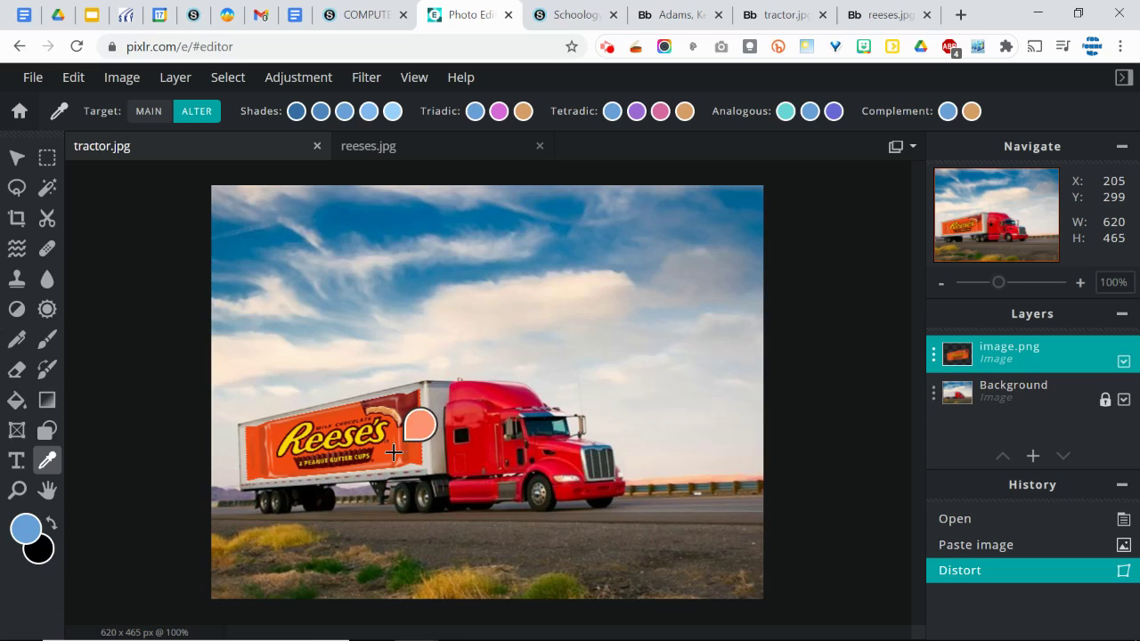
Step: Sample the wrapper's orange as secondary colour, then undo a trial Color Replace stroke
{"action": "left_click", "coordinate": [397, 450]}
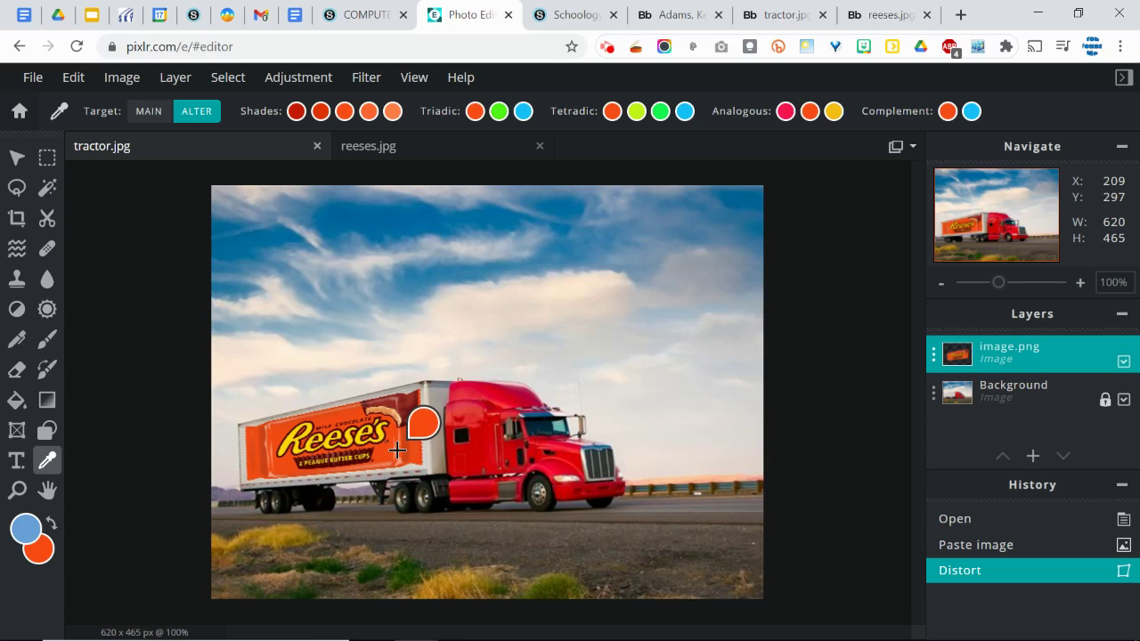
{"action": "left_click", "coordinate": [49, 374]}
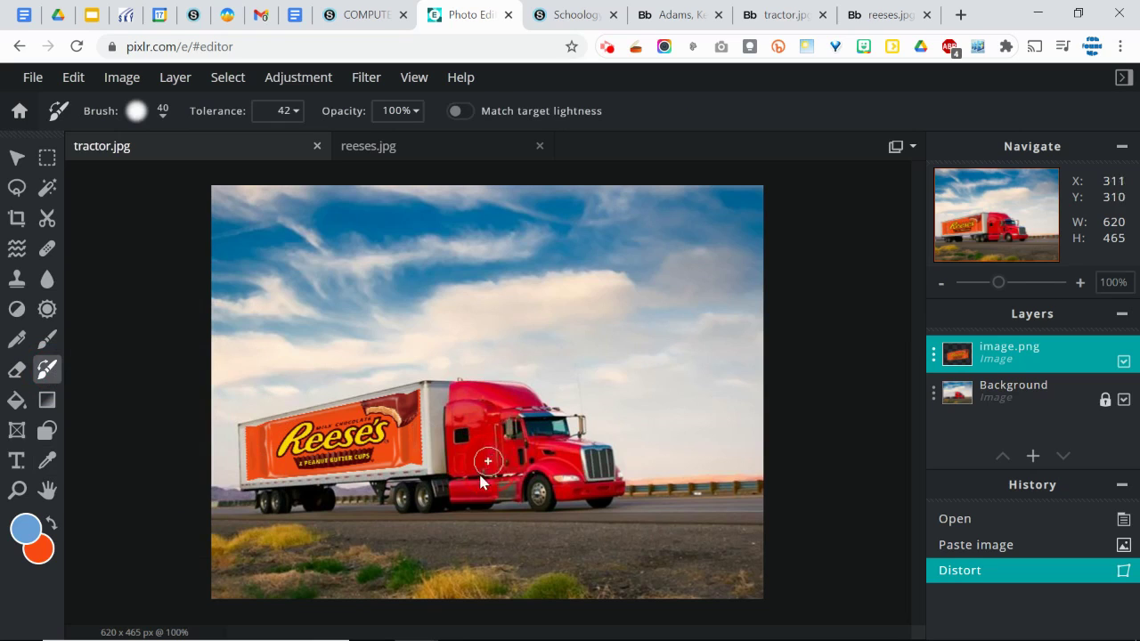
{"action": "left_click_drag", "start_coordinate": [439, 438], "coordinate": [443, 421]}
{"action": "right_click", "coordinate": [445, 438]}
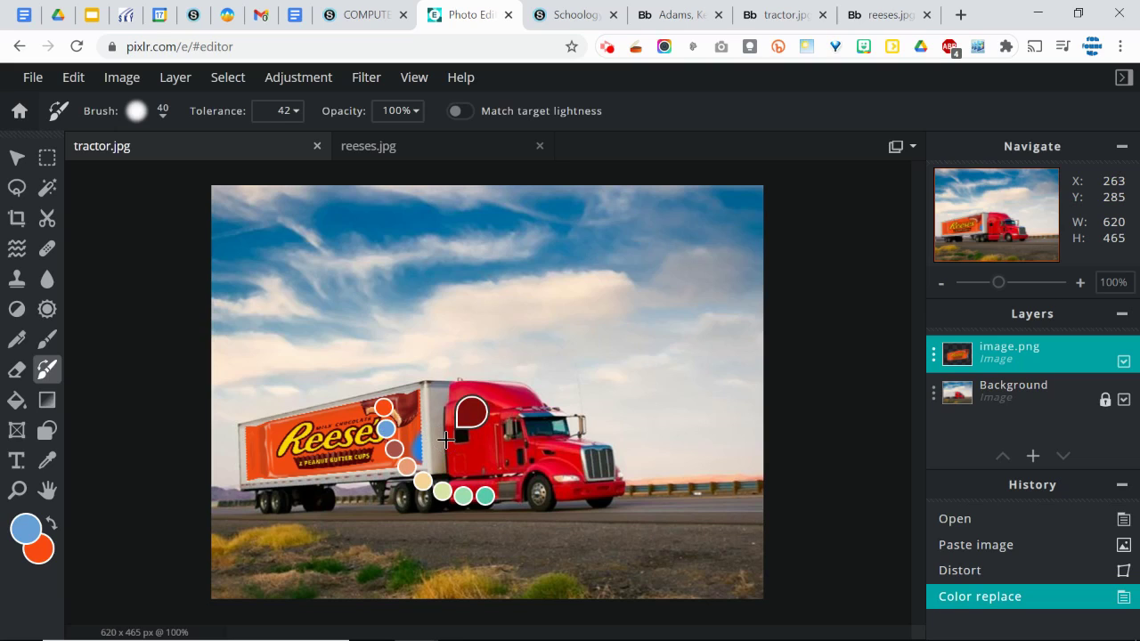
{"action": "left_click", "coordinate": [471, 413]}
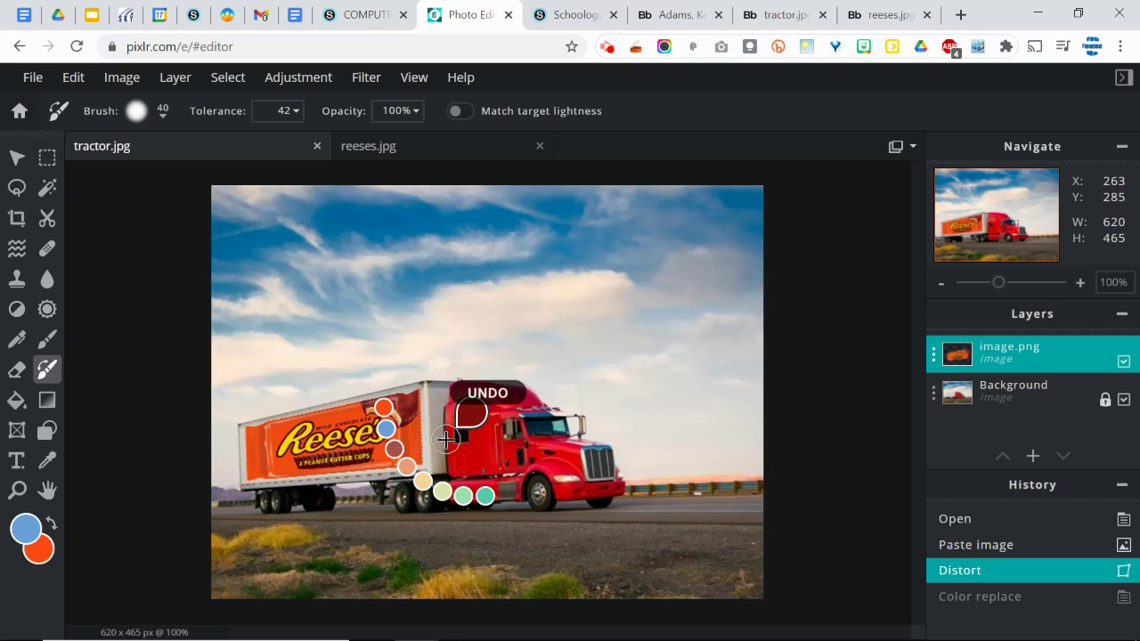
Step: Rename the image.png layer to reese's
{"action": "left_click", "coordinate": [1008, 394]}
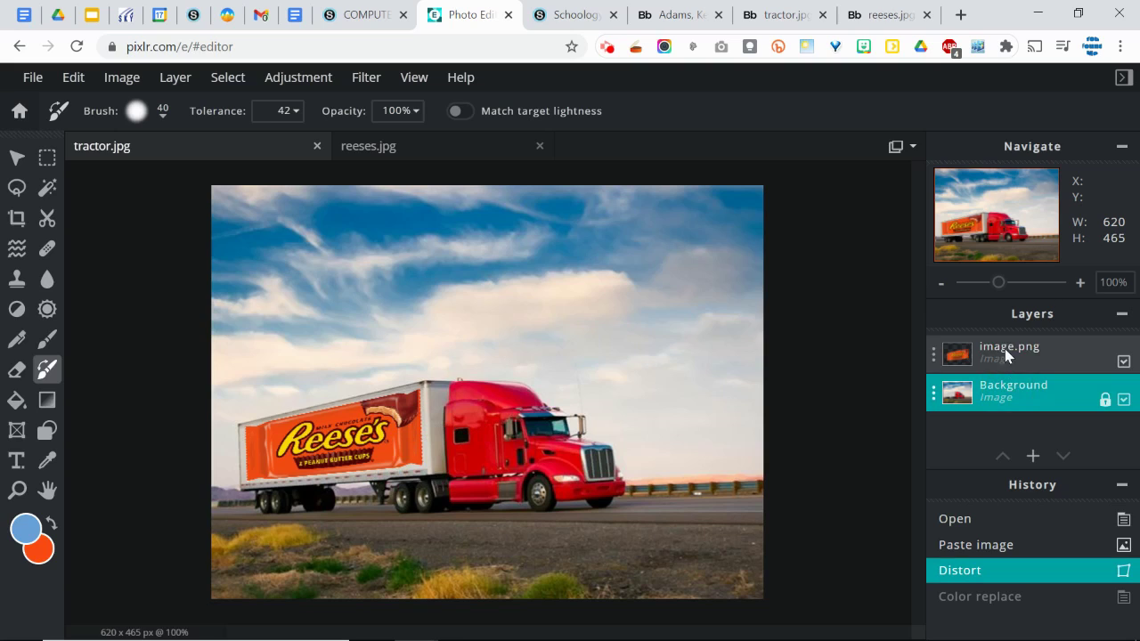
{"action": "left_click", "coordinate": [1006, 355]}
{"action": "left_click", "coordinate": [1004, 349]}
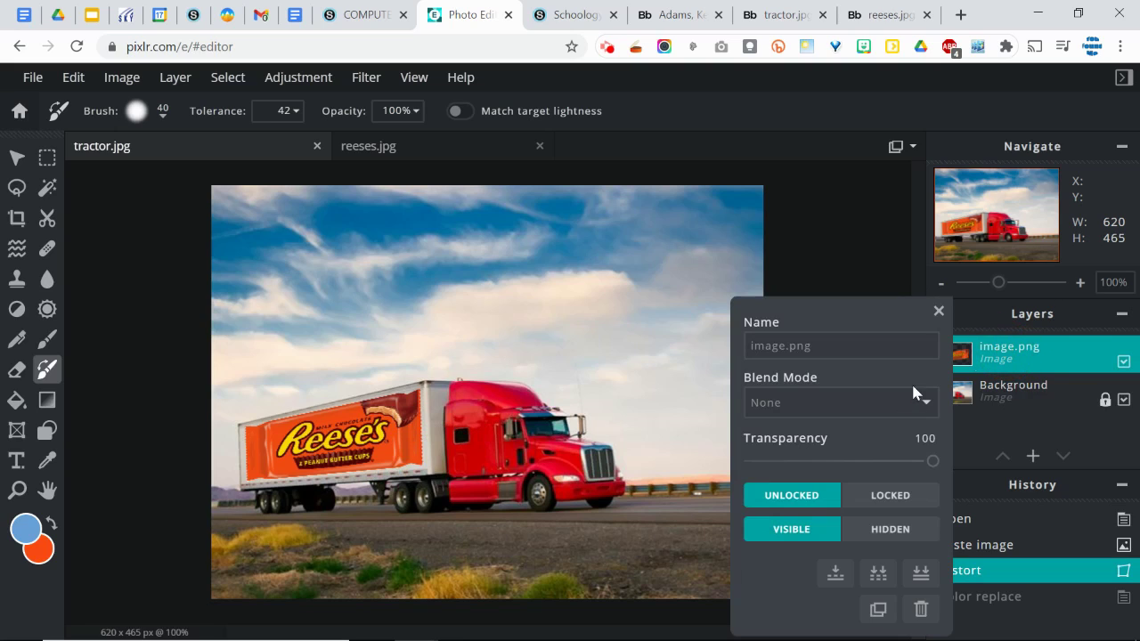
{"action": "left_click", "coordinate": [872, 349]}
{"action": "key", "text": "ctrl+a"}
{"action": "type", "text": "re"}
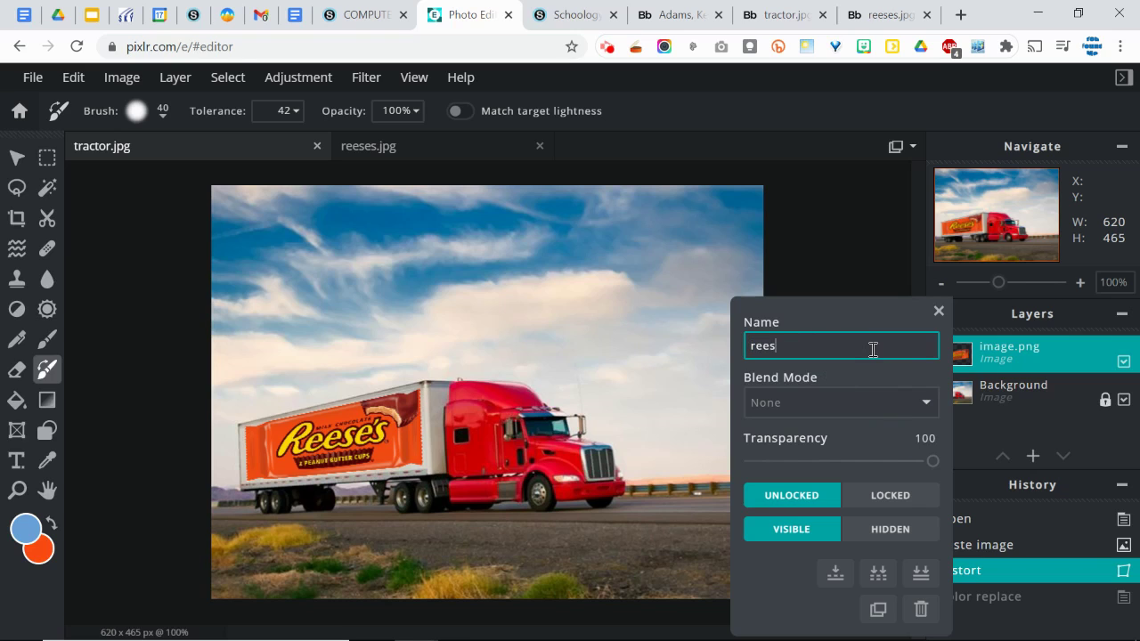
{"action": "key", "text": "Return"}
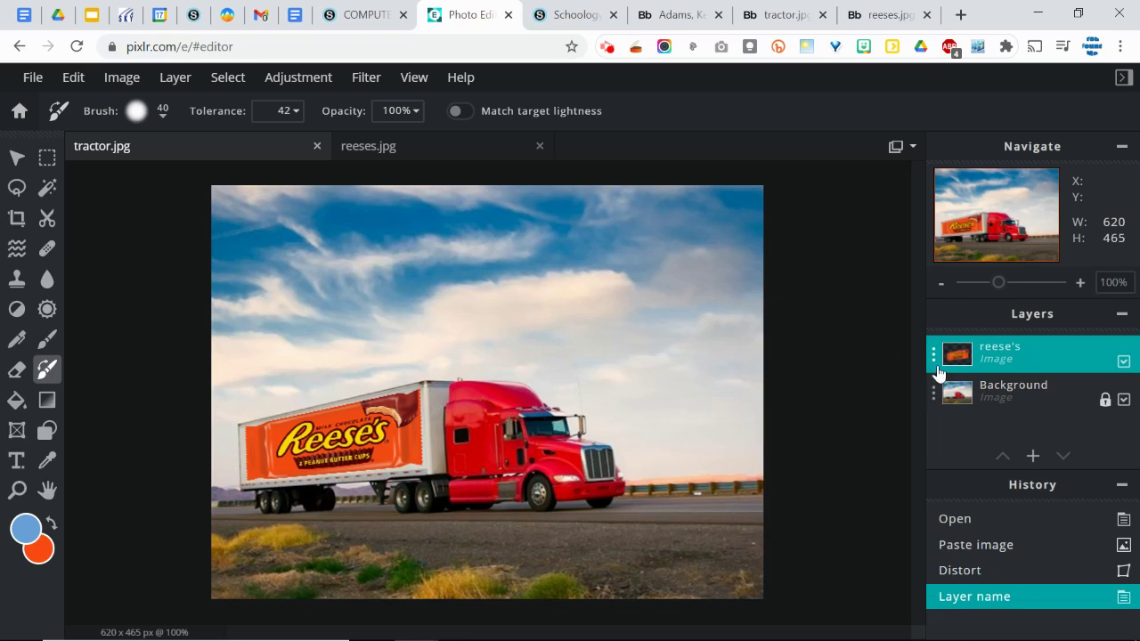
Step: Rename the Background layer to truck
{"action": "left_click", "coordinate": [1024, 401]}
{"action": "left_click", "coordinate": [1001, 391]}
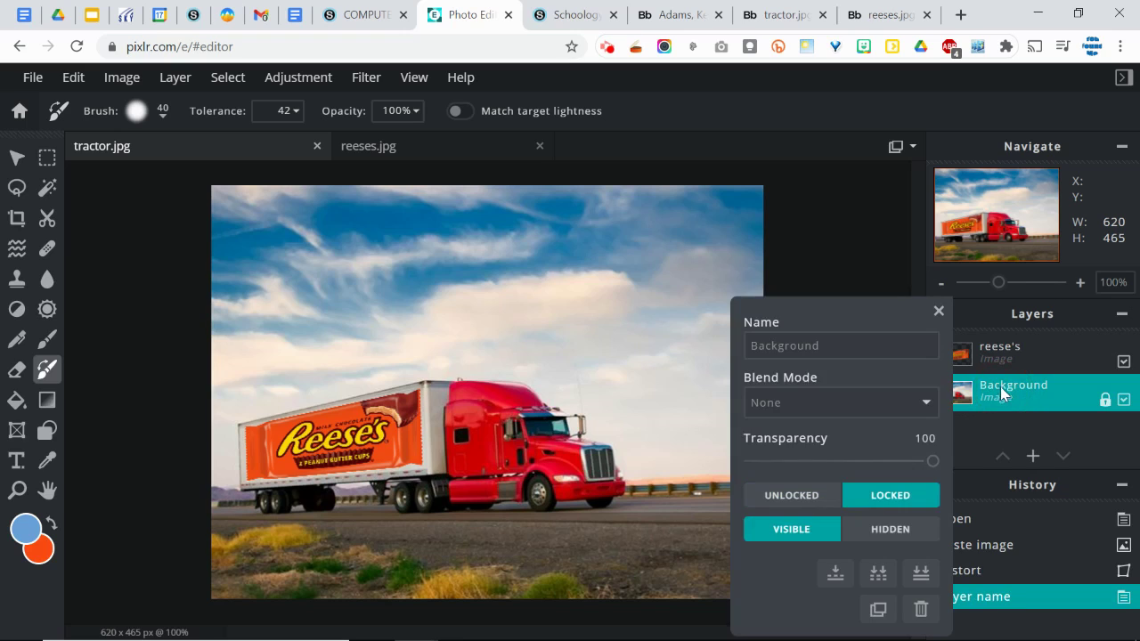
{"action": "left_click", "coordinate": [870, 347]}
{"action": "key", "text": "ctrl+a"}
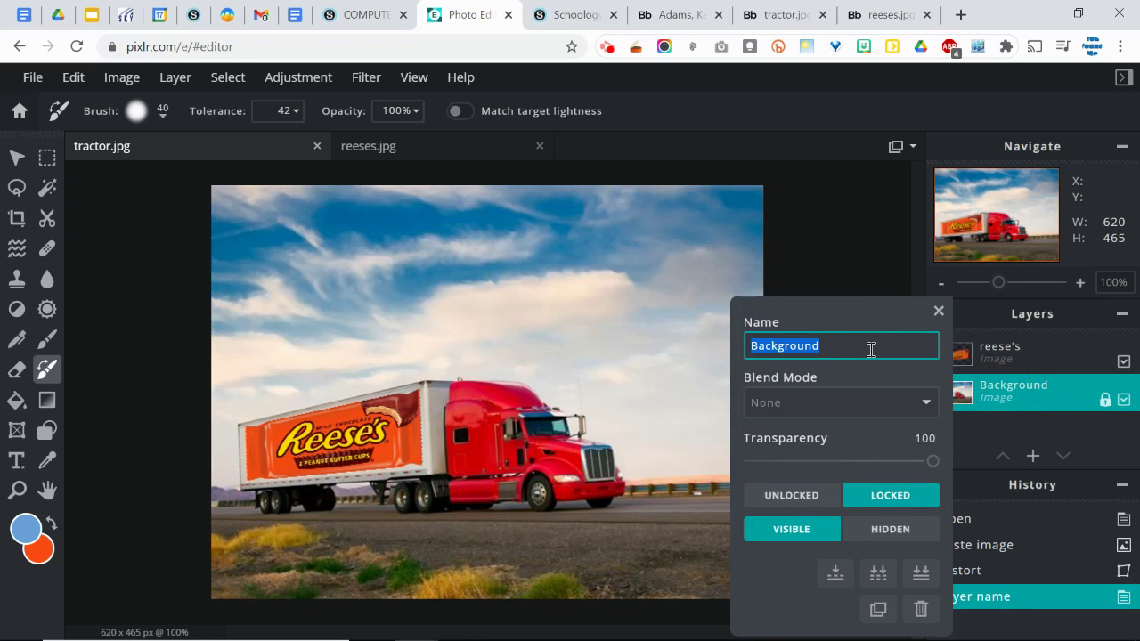
{"action": "type", "text": "truck"}
{"action": "key", "text": "Return"}
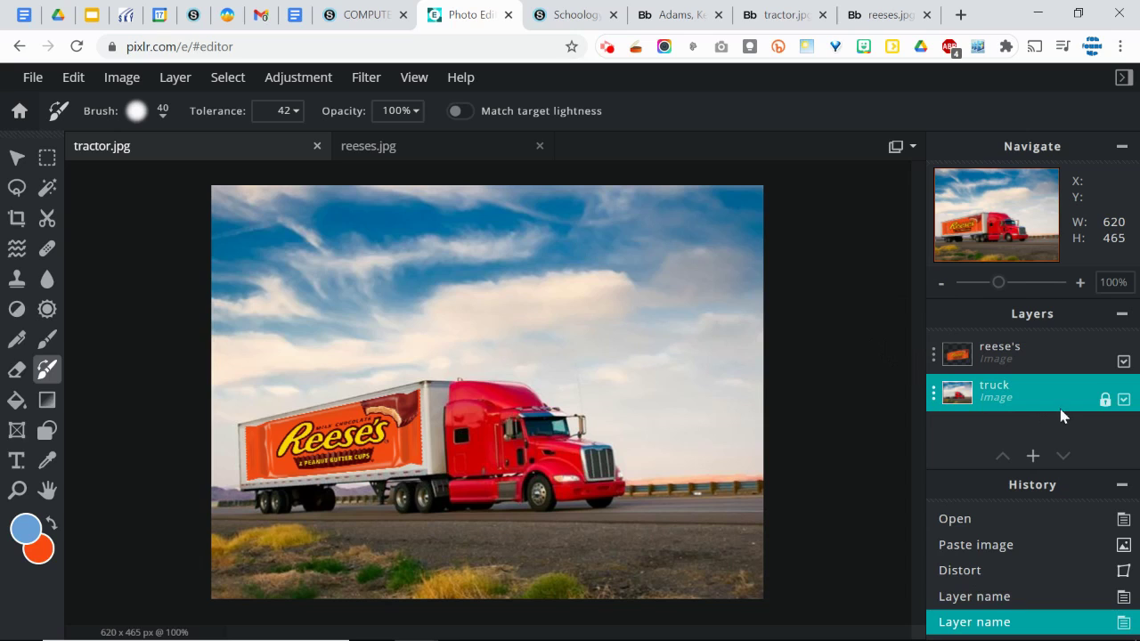
Step: Undo a blue trial stroke and make the wrapper's orange the painting colour
{"action": "mouse_move", "coordinate": [483, 401]}
{"action": "left_mouse_down"}
{"action": "mouse_move", "coordinate": [472, 411]}
{"action": "mouse_move", "coordinate": [489, 409]}
{"action": "mouse_move", "coordinate": [523, 438]}
{"action": "left_mouse_up"}
{"action": "key", "text": "ctrl+z"}
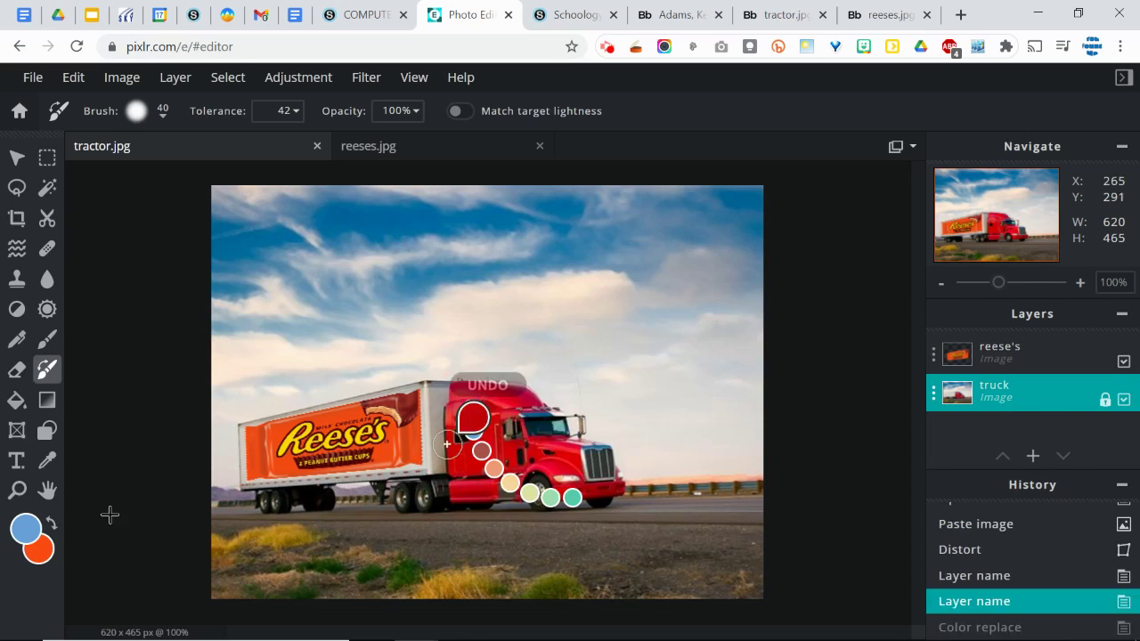
{"action": "left_click", "coordinate": [38, 549]}
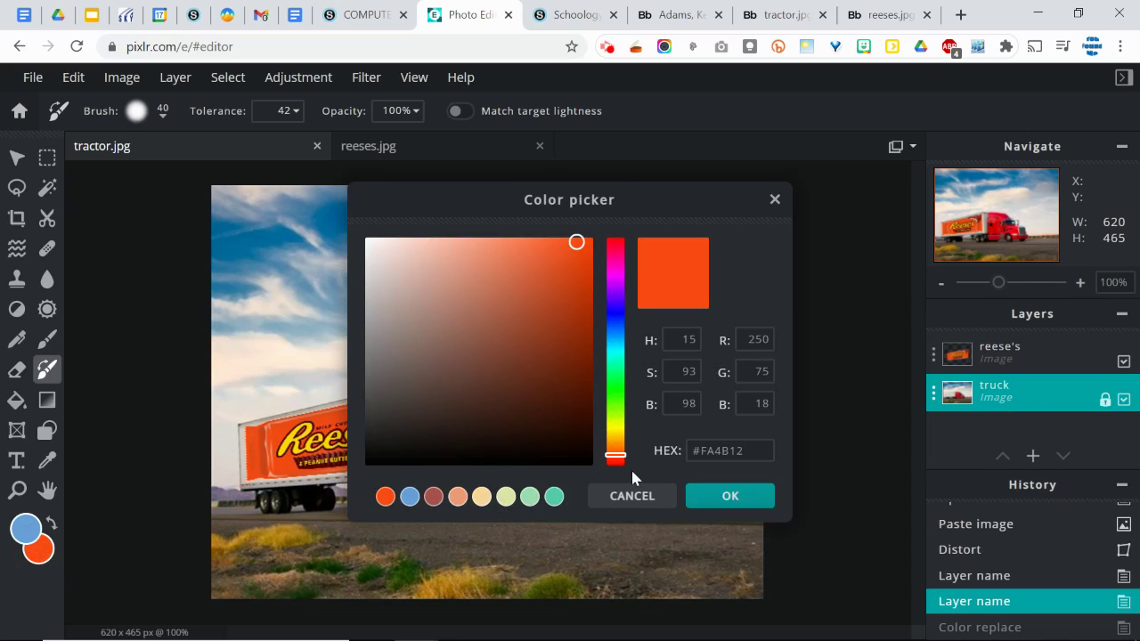
{"action": "left_click", "coordinate": [752, 497]}
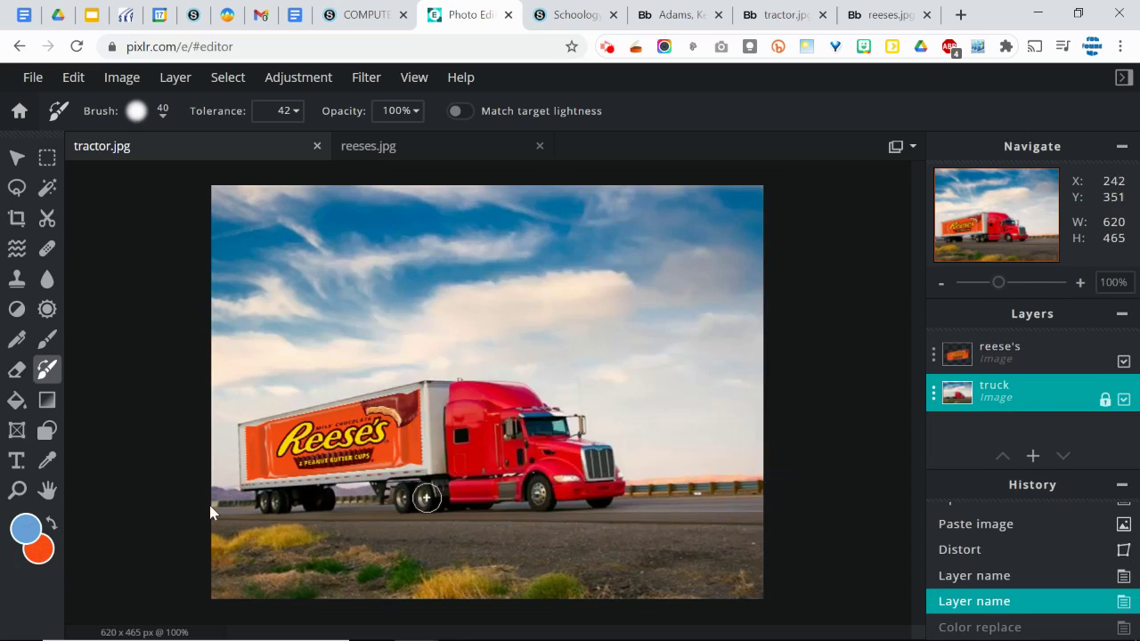
{"action": "left_click", "coordinate": [47, 532]}
Step: Paint orange over the red cab with Color Replace
{"action": "mouse_move", "coordinate": [535, 408]}
{"action": "left_mouse_down"}
{"action": "mouse_move", "coordinate": [450, 410]}
{"action": "mouse_move", "coordinate": [468, 448]}
{"action": "mouse_move", "coordinate": [459, 457]}
{"action": "mouse_move", "coordinate": [480, 467]}
{"action": "mouse_move", "coordinate": [561, 455]}
{"action": "mouse_move", "coordinate": [574, 479]}
{"action": "mouse_move", "coordinate": [449, 491]}
{"action": "mouse_move", "coordinate": [608, 488]}
{"action": "mouse_move", "coordinate": [529, 476]}
{"action": "mouse_move", "coordinate": [465, 384]}
{"action": "mouse_move", "coordinate": [432, 397]}
{"action": "left_mouse_up"}
{"action": "left_click", "coordinate": [439, 401]}
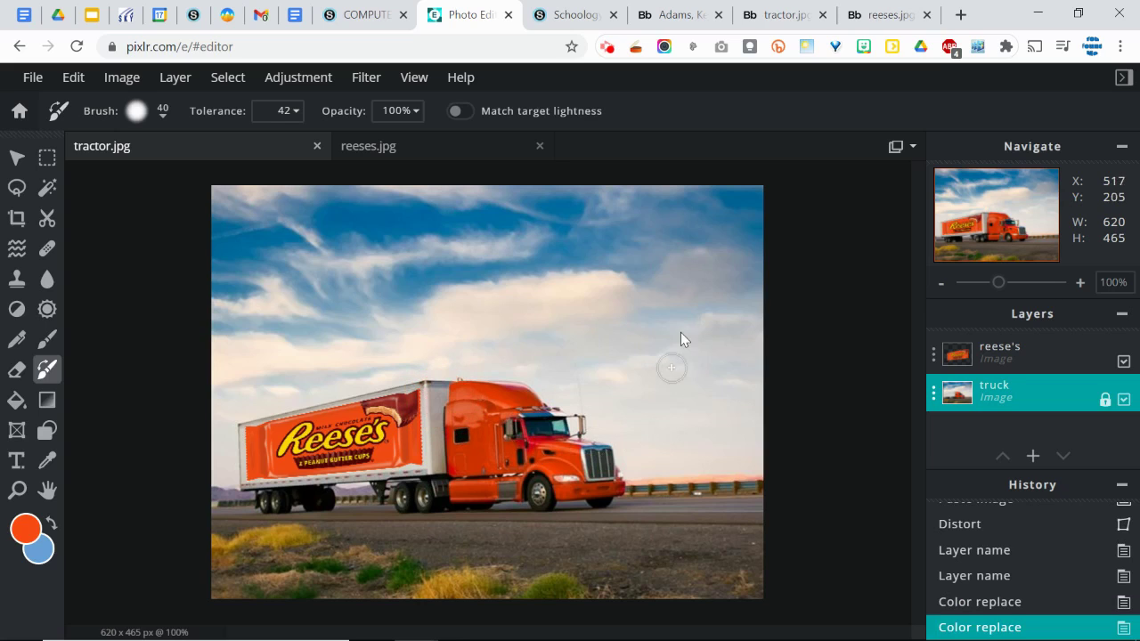
{"action": "mouse_move", "coordinate": [678, 235]}
{"action": "left_mouse_down"}
{"action": "mouse_move", "coordinate": [587, 243]}
{"action": "mouse_move", "coordinate": [658, 240]}
{"action": "mouse_move", "coordinate": [743, 193]}
{"action": "mouse_move", "coordinate": [658, 210]}
{"action": "mouse_move", "coordinate": [700, 208]}
{"action": "mouse_move", "coordinate": [714, 241]}
{"action": "left_mouse_up"}
Step: Undo the stray sky stroke and the cab's orange recolouring
{"action": "right_click", "coordinate": [714, 240]}
{"action": "key", "text": "ctrl+z"}
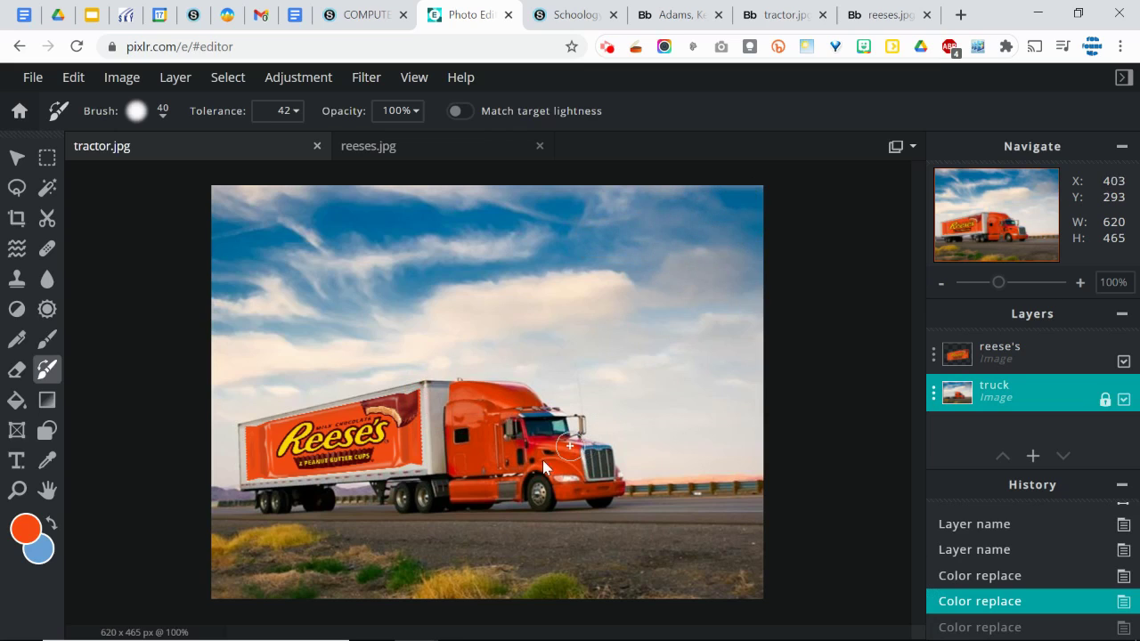
{"action": "right_click", "coordinate": [347, 474]}
{"action": "key", "text": "ctrl+z"}
{"action": "key", "text": "ctrl+z"}
{"action": "key", "text": "ctrl+z"}
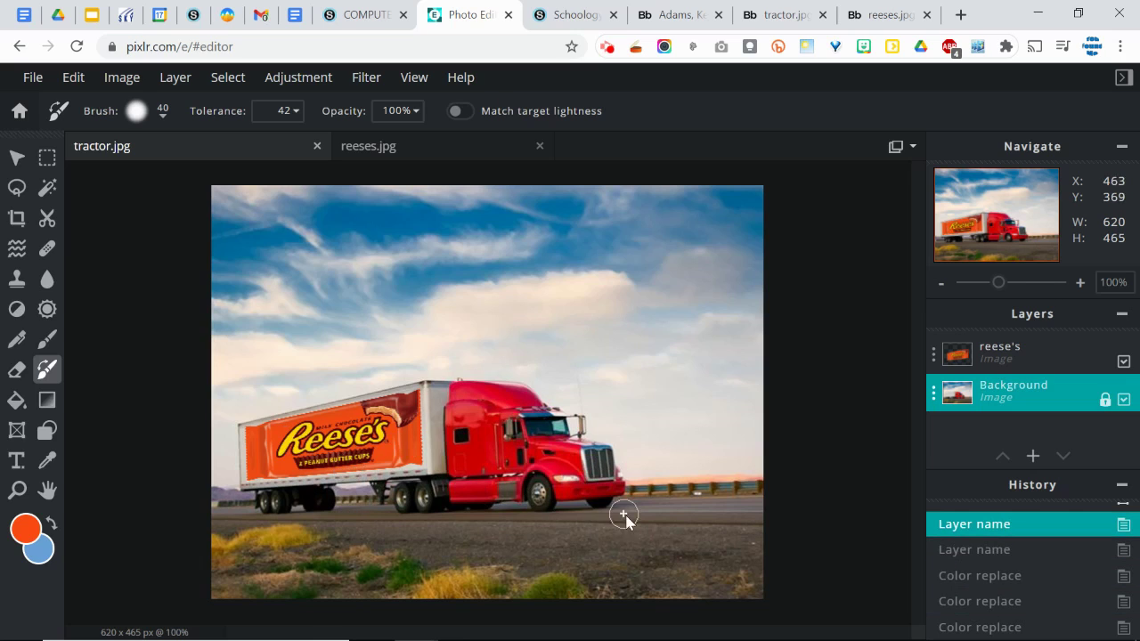
Step: Rename Background to truck again, select the reese's layer, and choose the Color Picker
{"action": "double_click", "coordinate": [1028, 386]}
{"action": "left_click", "coordinate": [831, 349]}
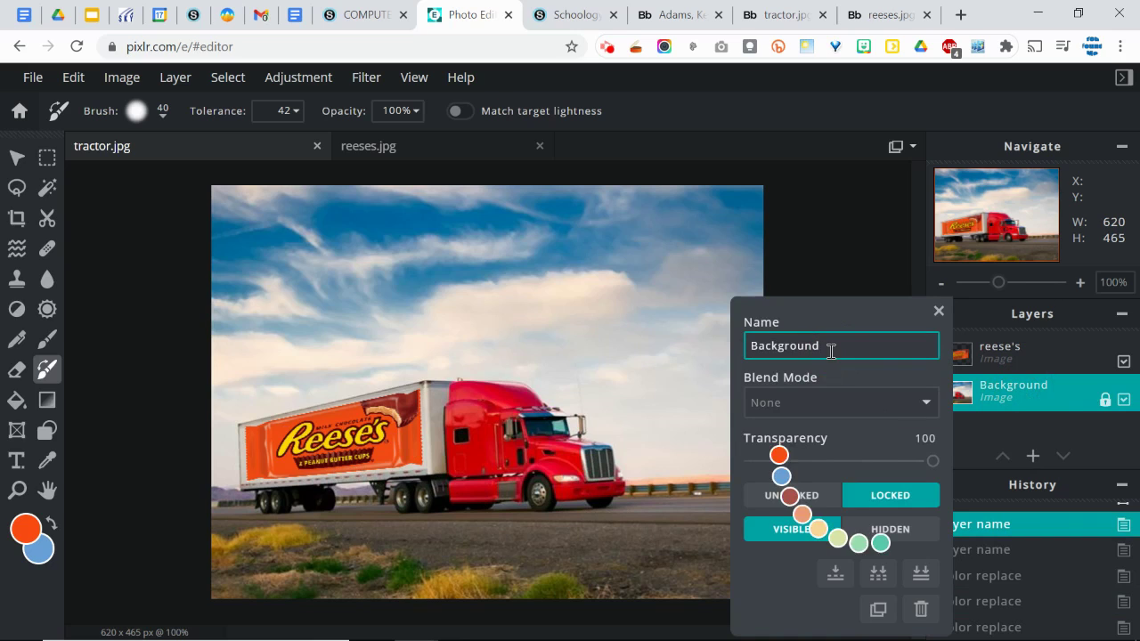
{"action": "double_click", "coordinate": [831, 349]}
{"action": "type", "text": "truck"}
{"action": "key", "text": "Return"}
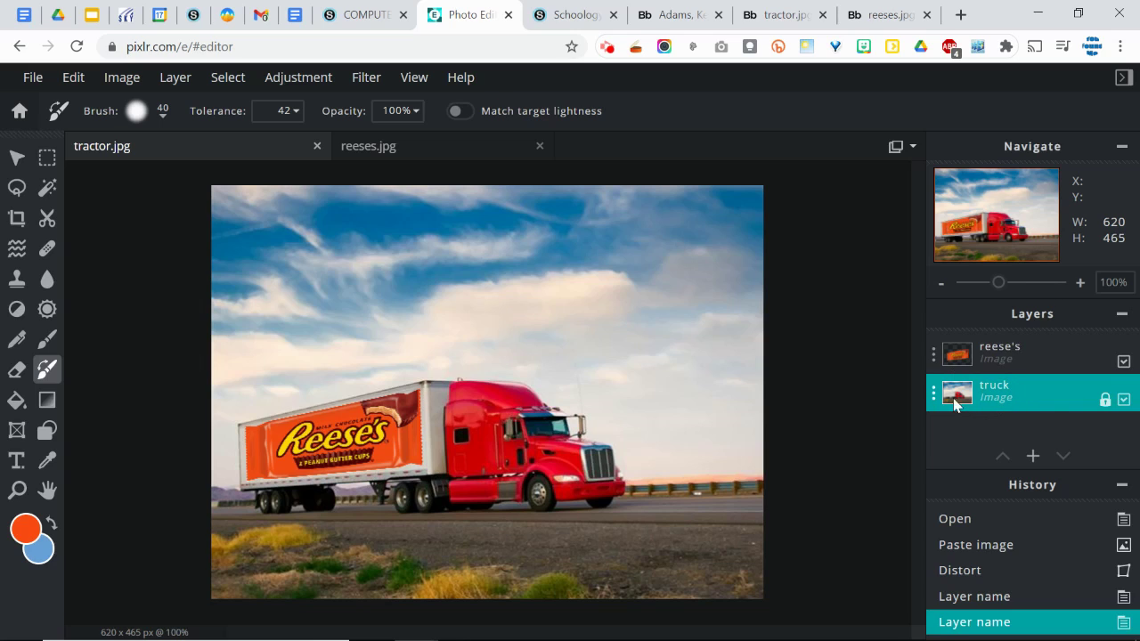
{"action": "left_click", "coordinate": [1005, 357]}
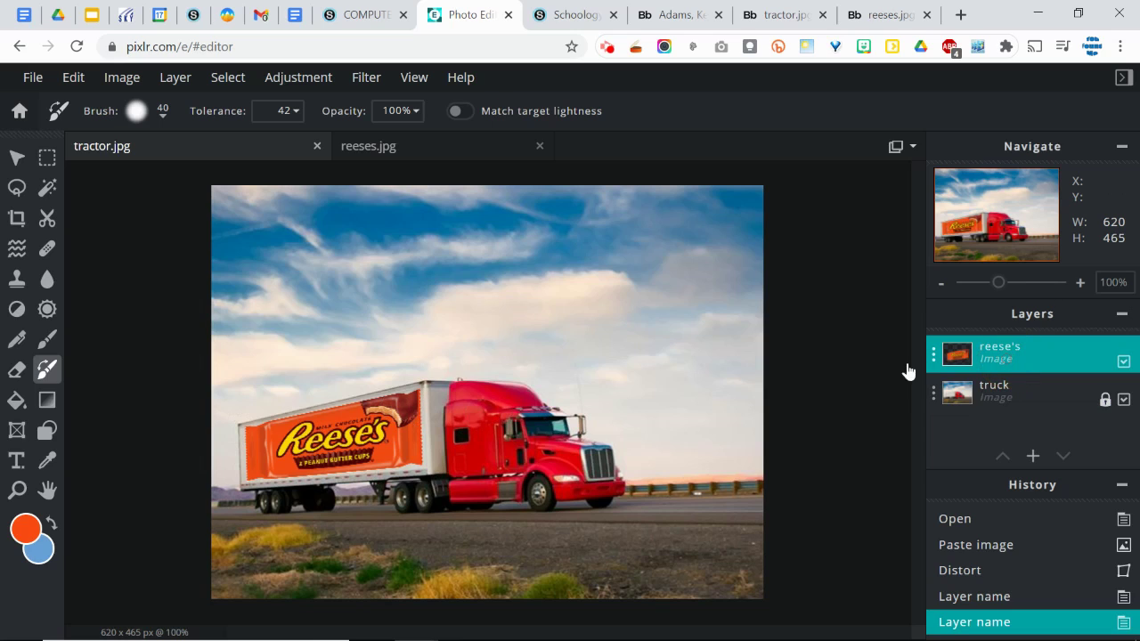
{"action": "left_click", "coordinate": [54, 467]}
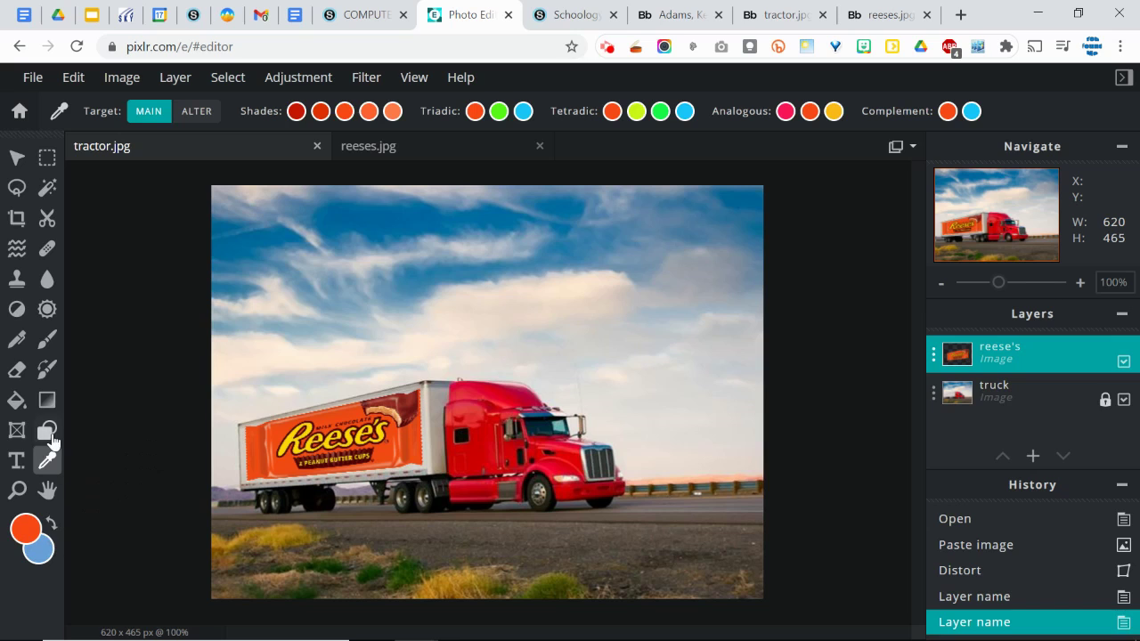
Step: On the truck layer, paint orange over the cab roof, side and front bumper with Color Replace
{"action": "left_click", "coordinate": [48, 371]}
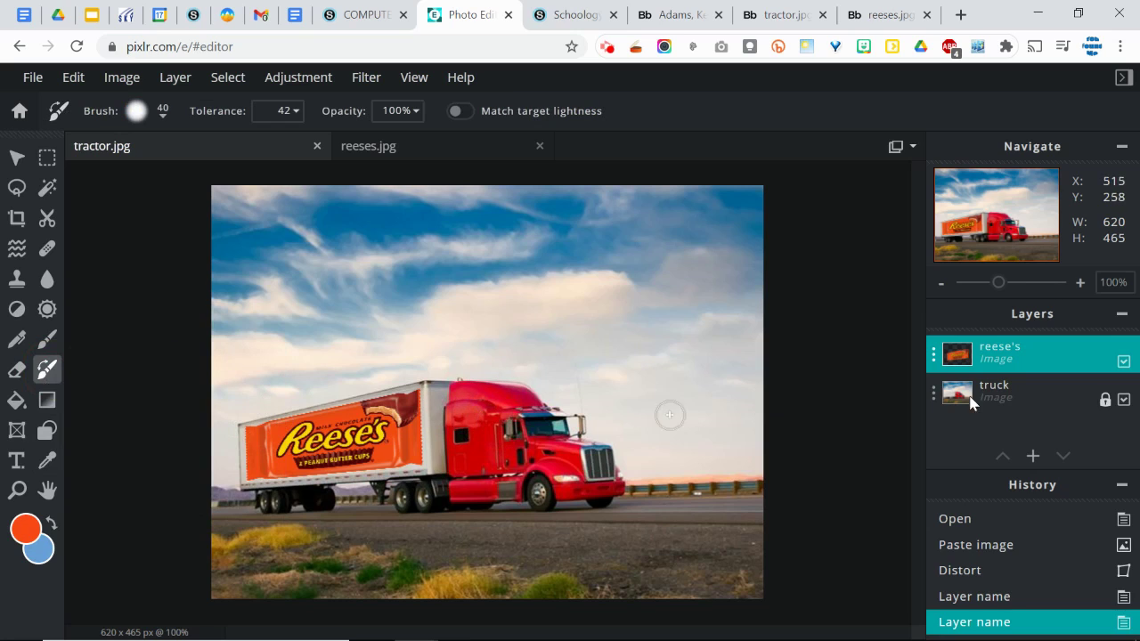
{"action": "left_click", "coordinate": [1000, 394]}
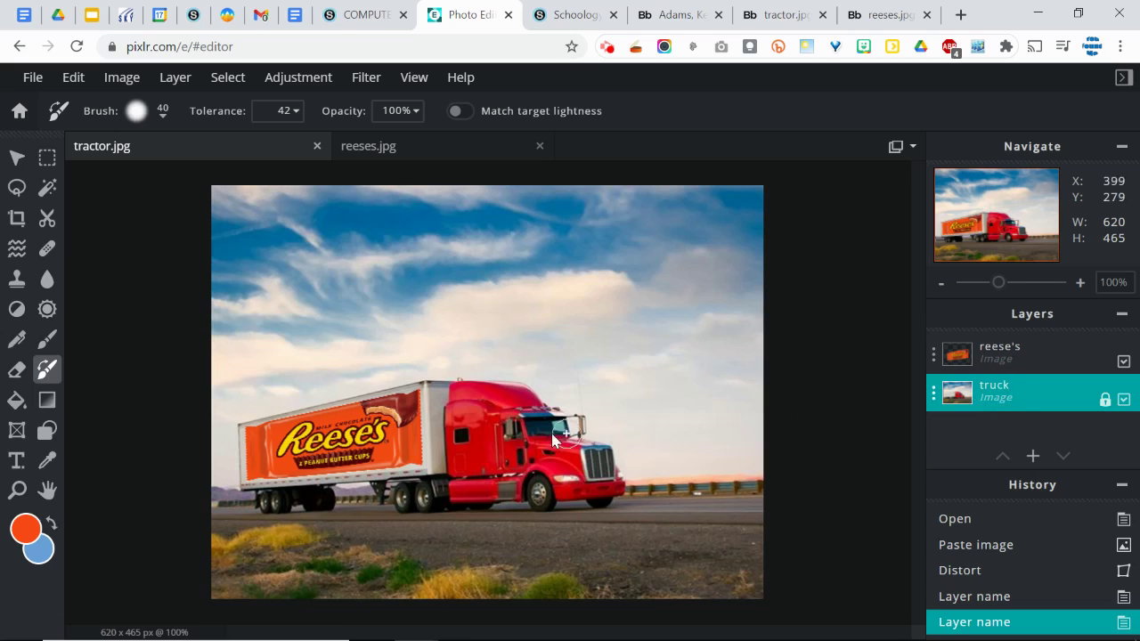
{"action": "mouse_move", "coordinate": [492, 399]}
{"action": "left_mouse_down"}
{"action": "mouse_move", "coordinate": [534, 410]}
{"action": "mouse_move", "coordinate": [553, 425]}
{"action": "mouse_move", "coordinate": [553, 454]}
{"action": "mouse_move", "coordinate": [585, 457]}
{"action": "mouse_move", "coordinate": [576, 473]}
{"action": "mouse_move", "coordinate": [606, 465]}
{"action": "mouse_move", "coordinate": [612, 484]}
{"action": "mouse_move", "coordinate": [470, 481]}
{"action": "mouse_move", "coordinate": [460, 397]}
{"action": "mouse_move", "coordinate": [453, 478]}
{"action": "mouse_move", "coordinate": [479, 493]}
{"action": "mouse_move", "coordinate": [613, 487]}
{"action": "mouse_move", "coordinate": [538, 406]}
{"action": "left_mouse_up"}
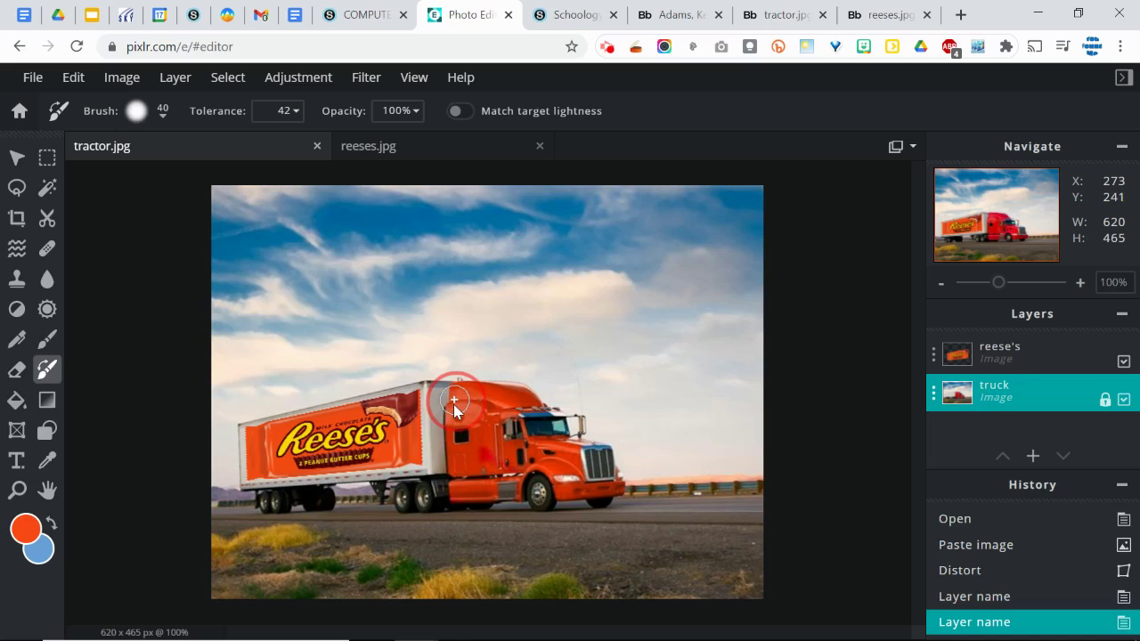
{"action": "mouse_move", "coordinate": [453, 404]}
{"action": "left_mouse_down"}
{"action": "mouse_move", "coordinate": [456, 488]}
{"action": "mouse_move", "coordinate": [610, 483]}
{"action": "mouse_move", "coordinate": [554, 469]}
{"action": "mouse_move", "coordinate": [543, 416]}
{"action": "mouse_move", "coordinate": [462, 387]}
{"action": "mouse_move", "coordinate": [516, 386]}
{"action": "mouse_move", "coordinate": [469, 430]}
{"action": "mouse_move", "coordinate": [467, 470]}
{"action": "mouse_move", "coordinate": [609, 482]}
{"action": "left_mouse_up"}
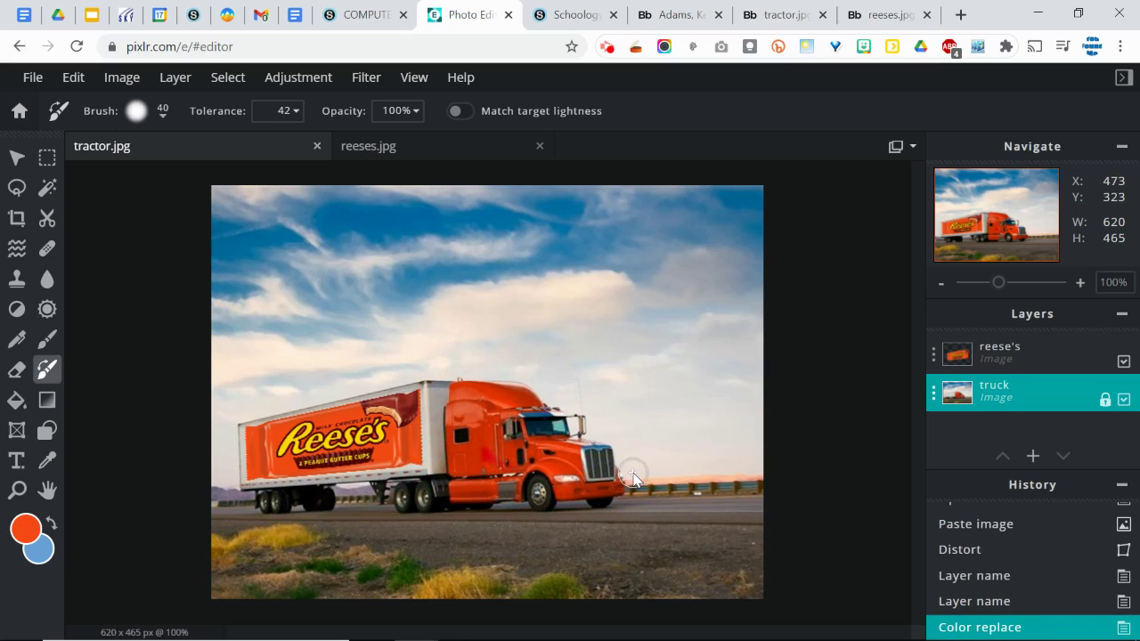